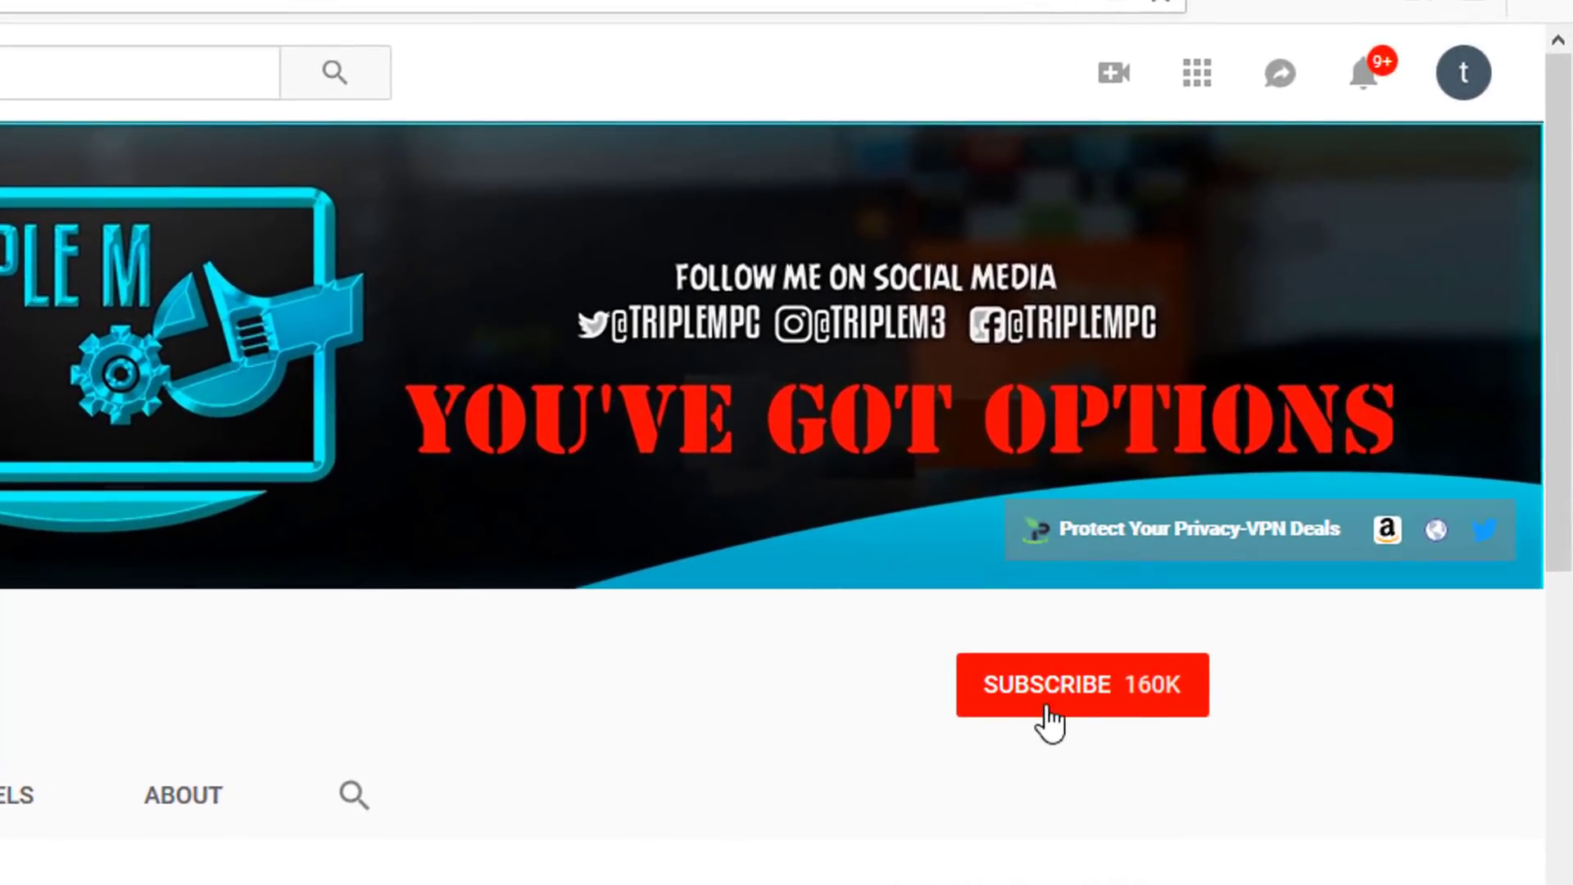
Step: Subscribe to the Triple M YouTube channel and turn on its notification bell
left_click(1069, 695)
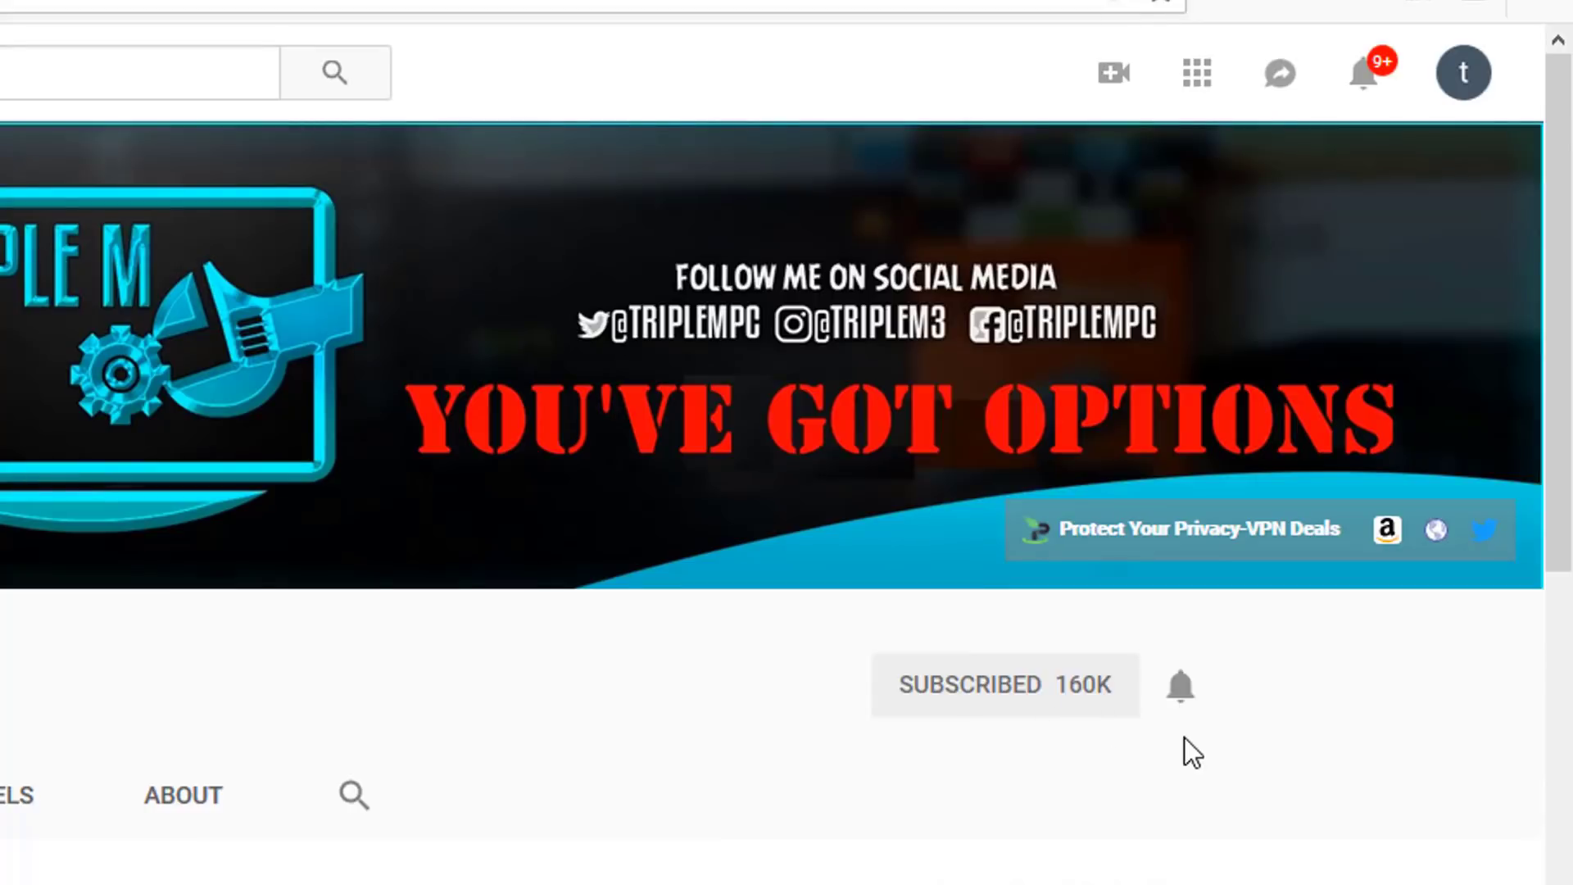
left_click(1184, 696)
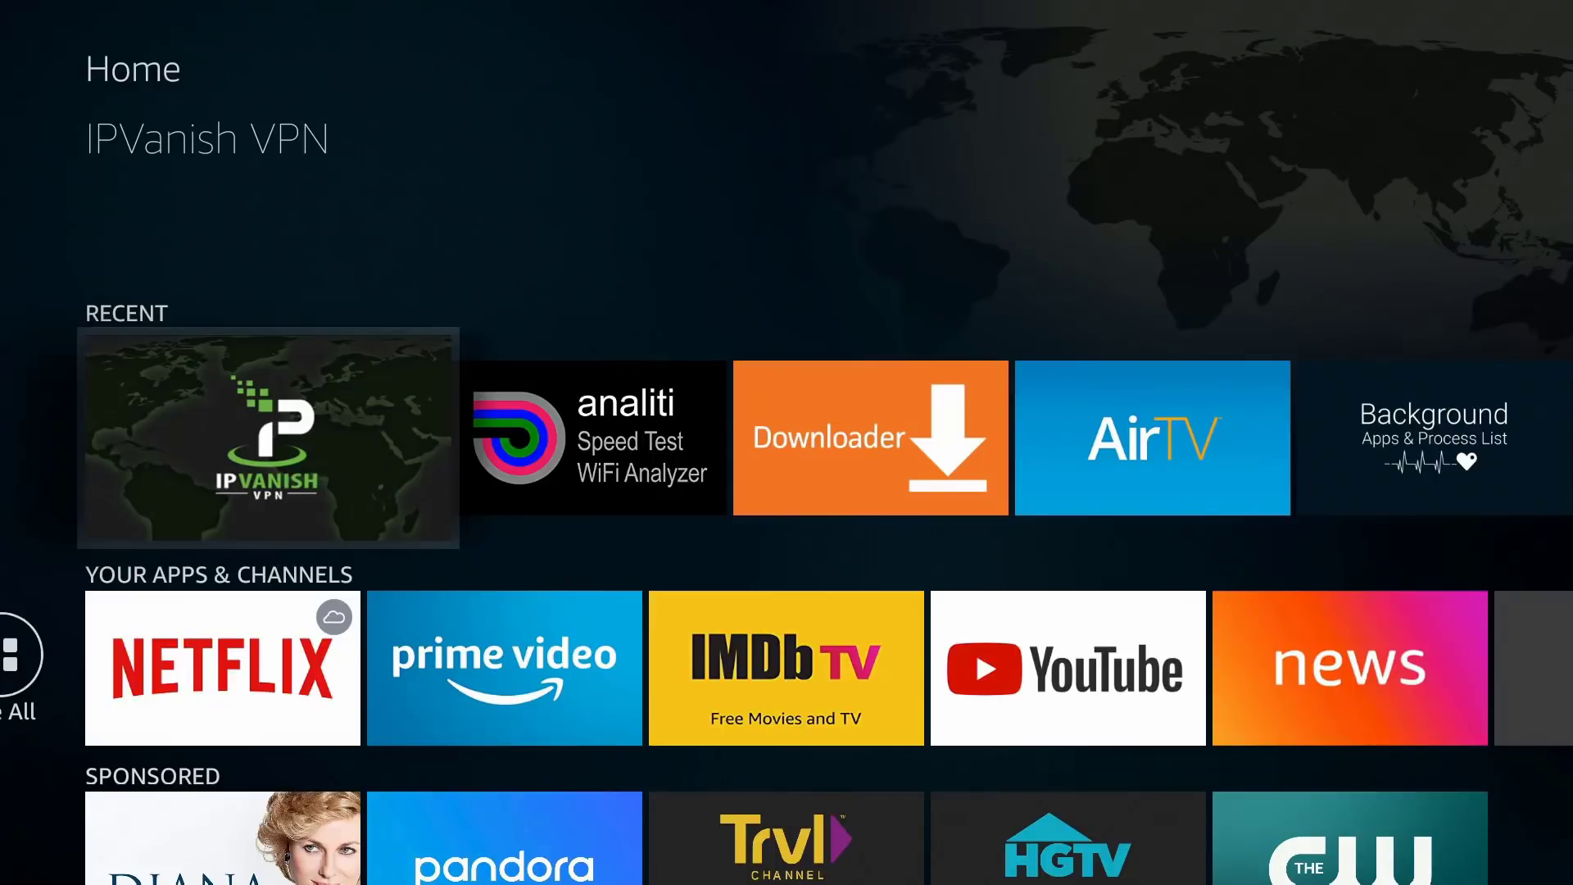
Step: Switch to the Fire TV home screen and go to its Settings section
key("Up")
key("Up")
key("Right")
key("Right")
key("Right")
key("Right")
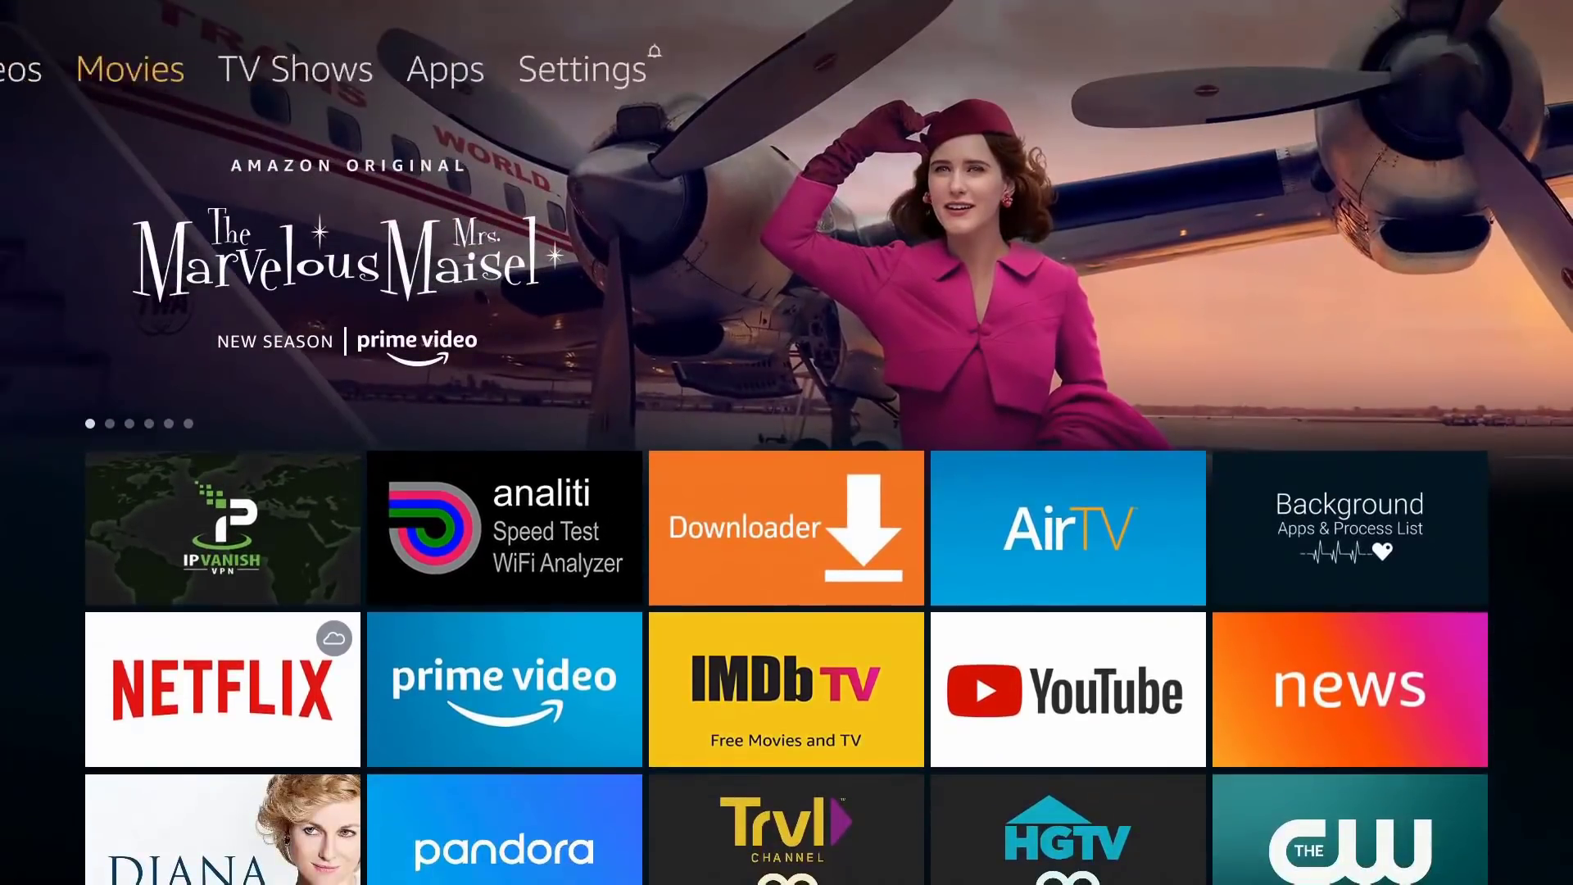
key("Right")
key("Right")
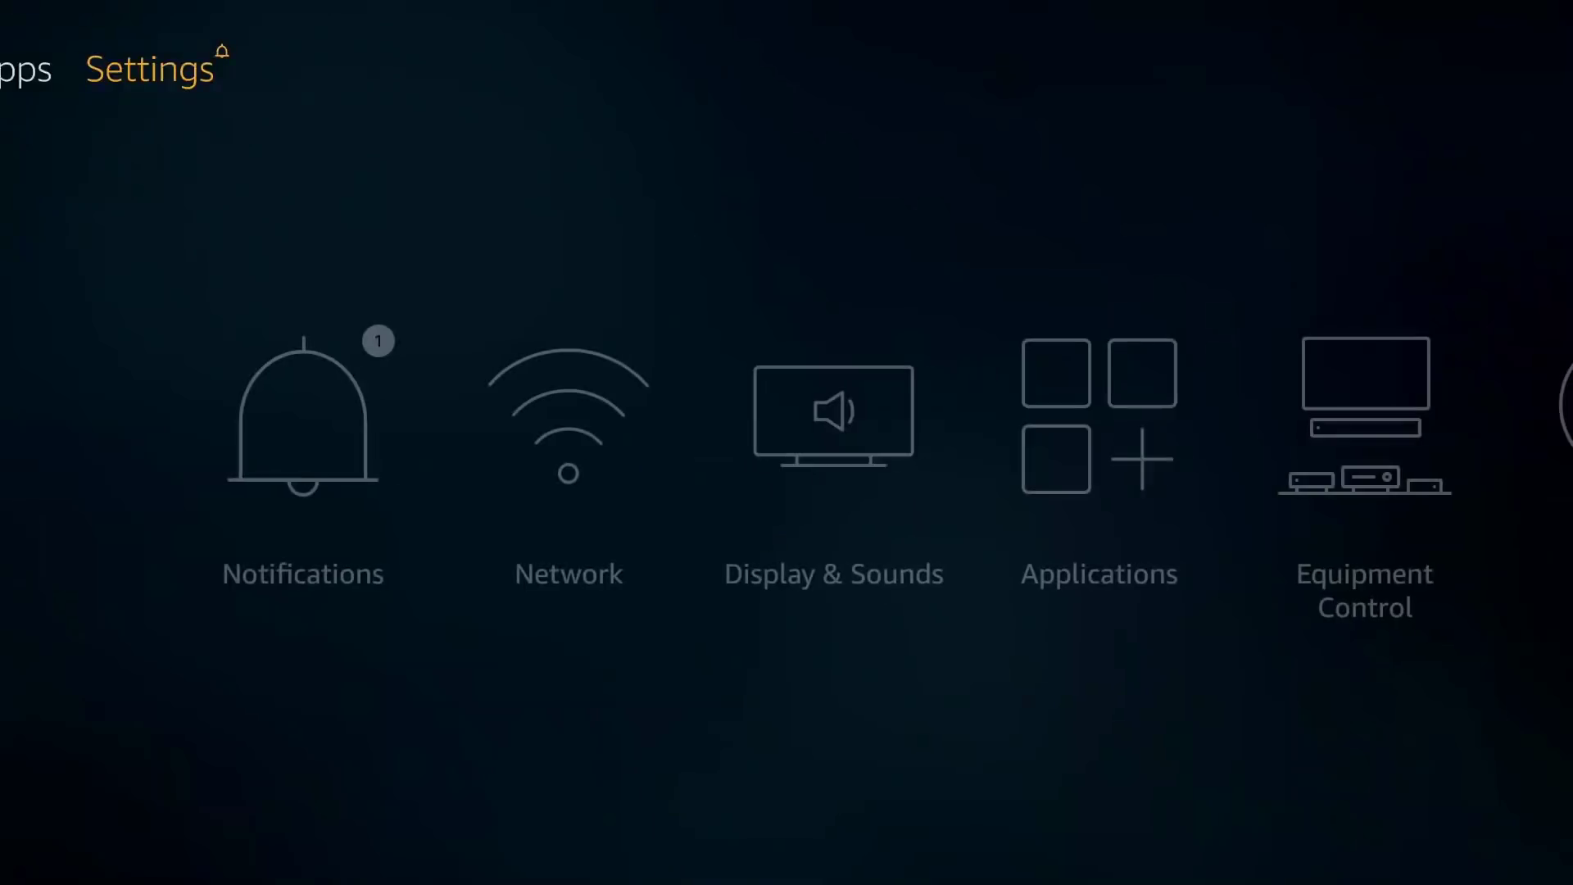
Step: Open the Preferences category among the Fire TV settings
key("Down")
key("Right")
key("Right")
key("Right")
key("Right")
key("Right")
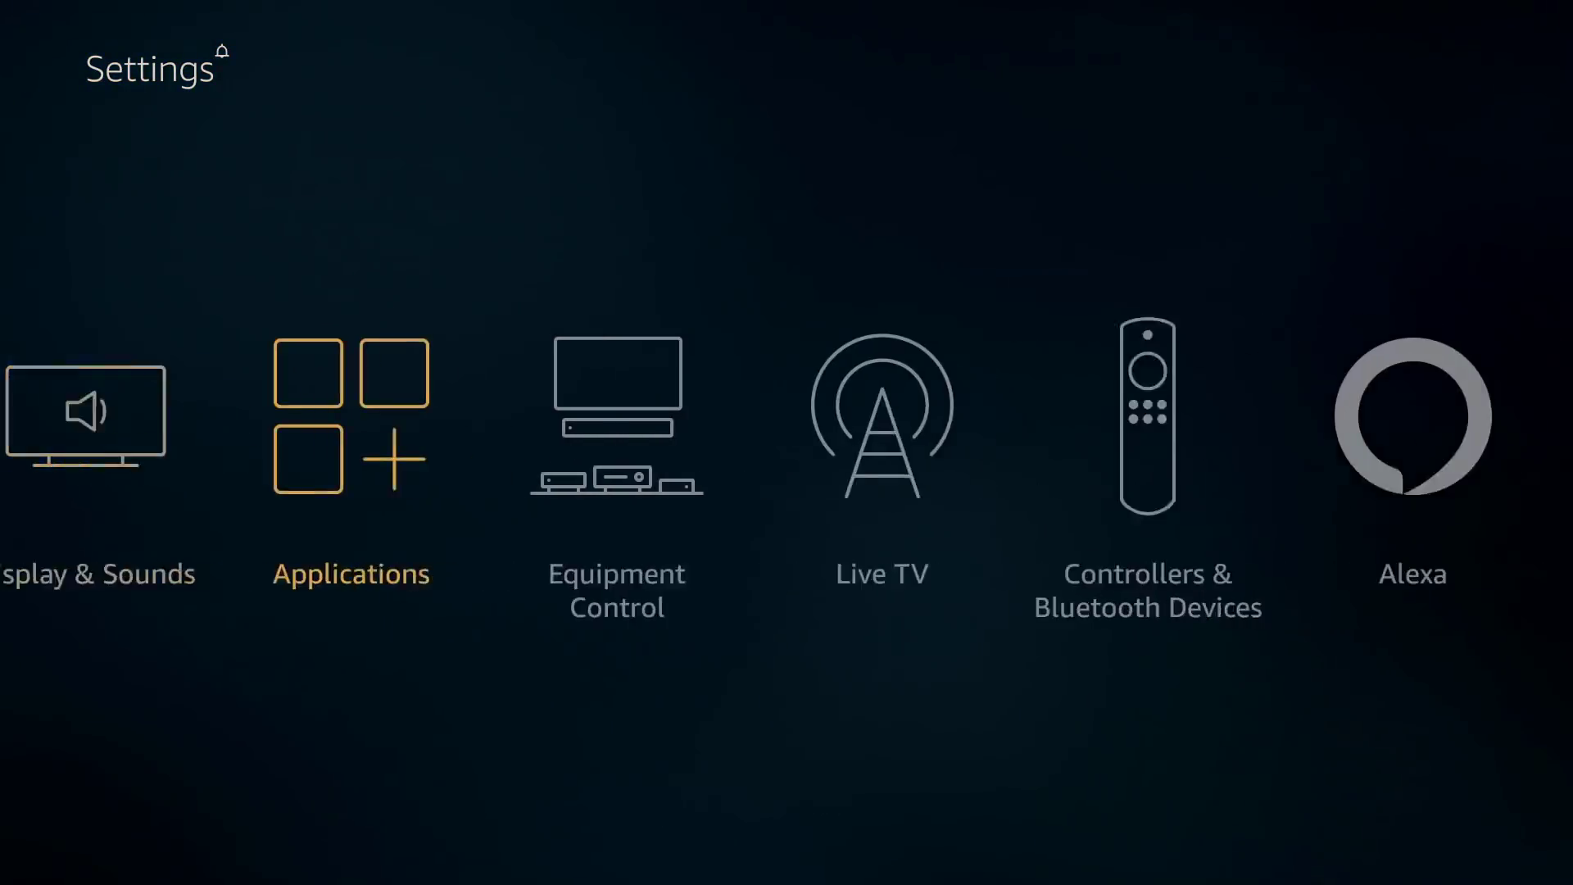
key("Right")
key("Right")
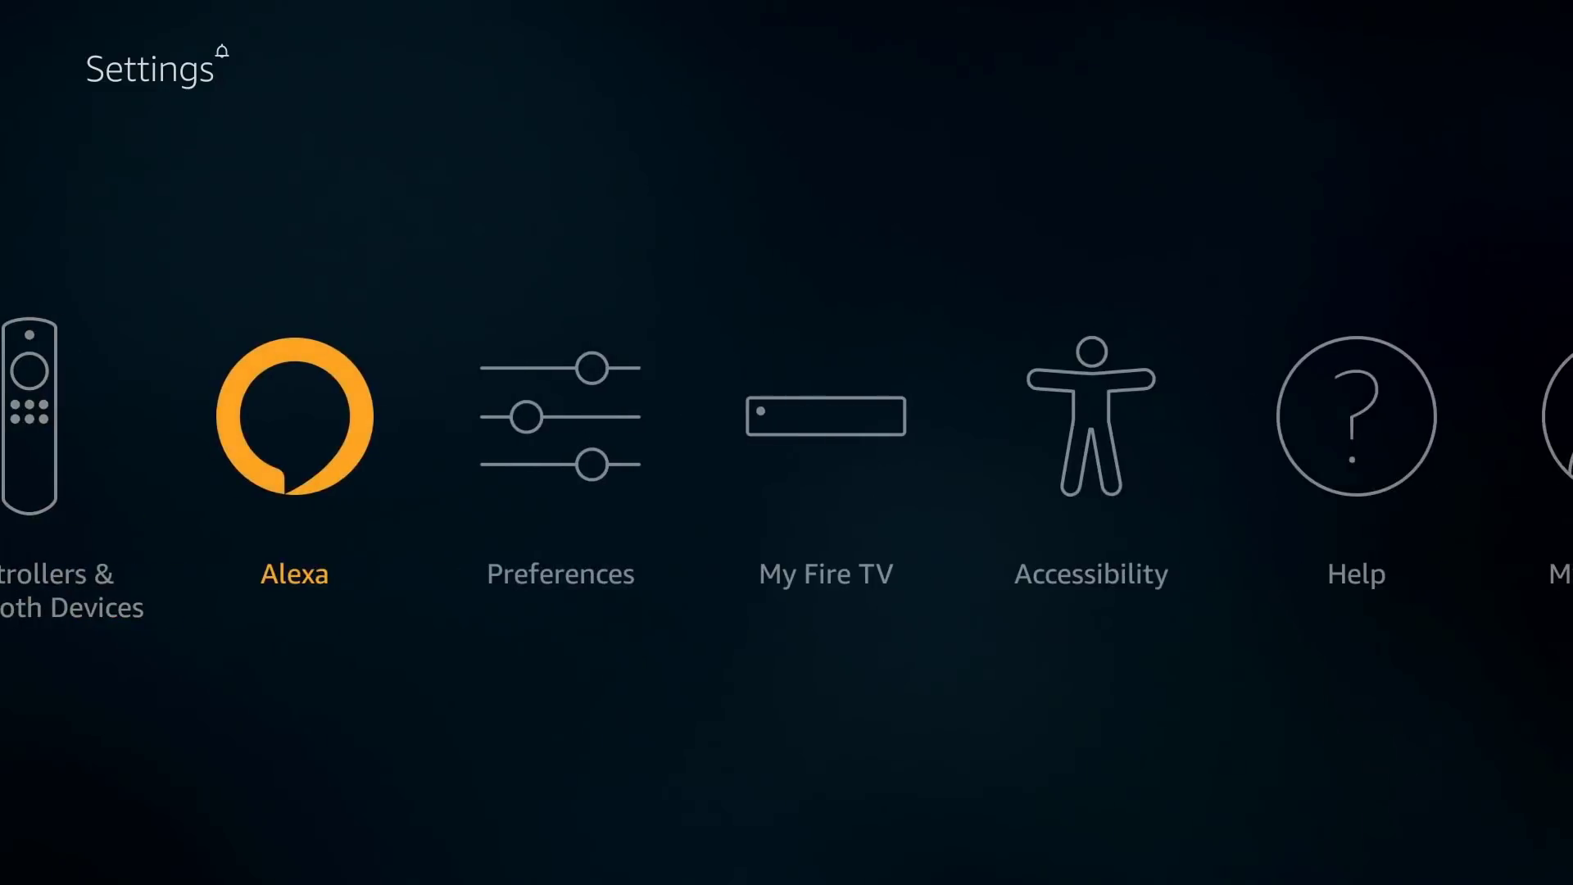
key("Right")
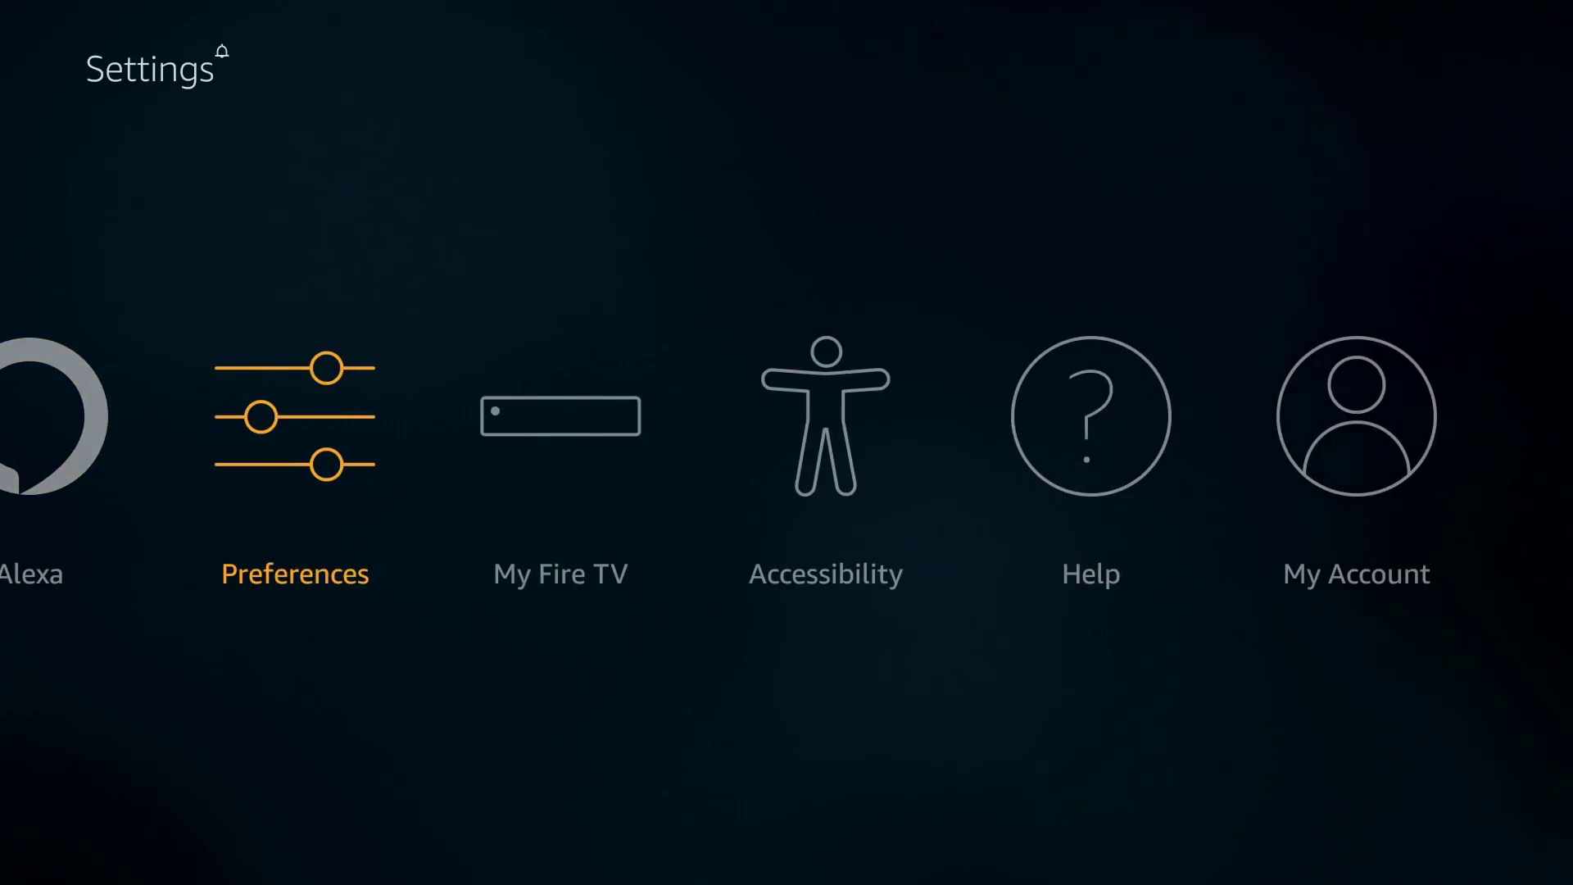
key("Return")
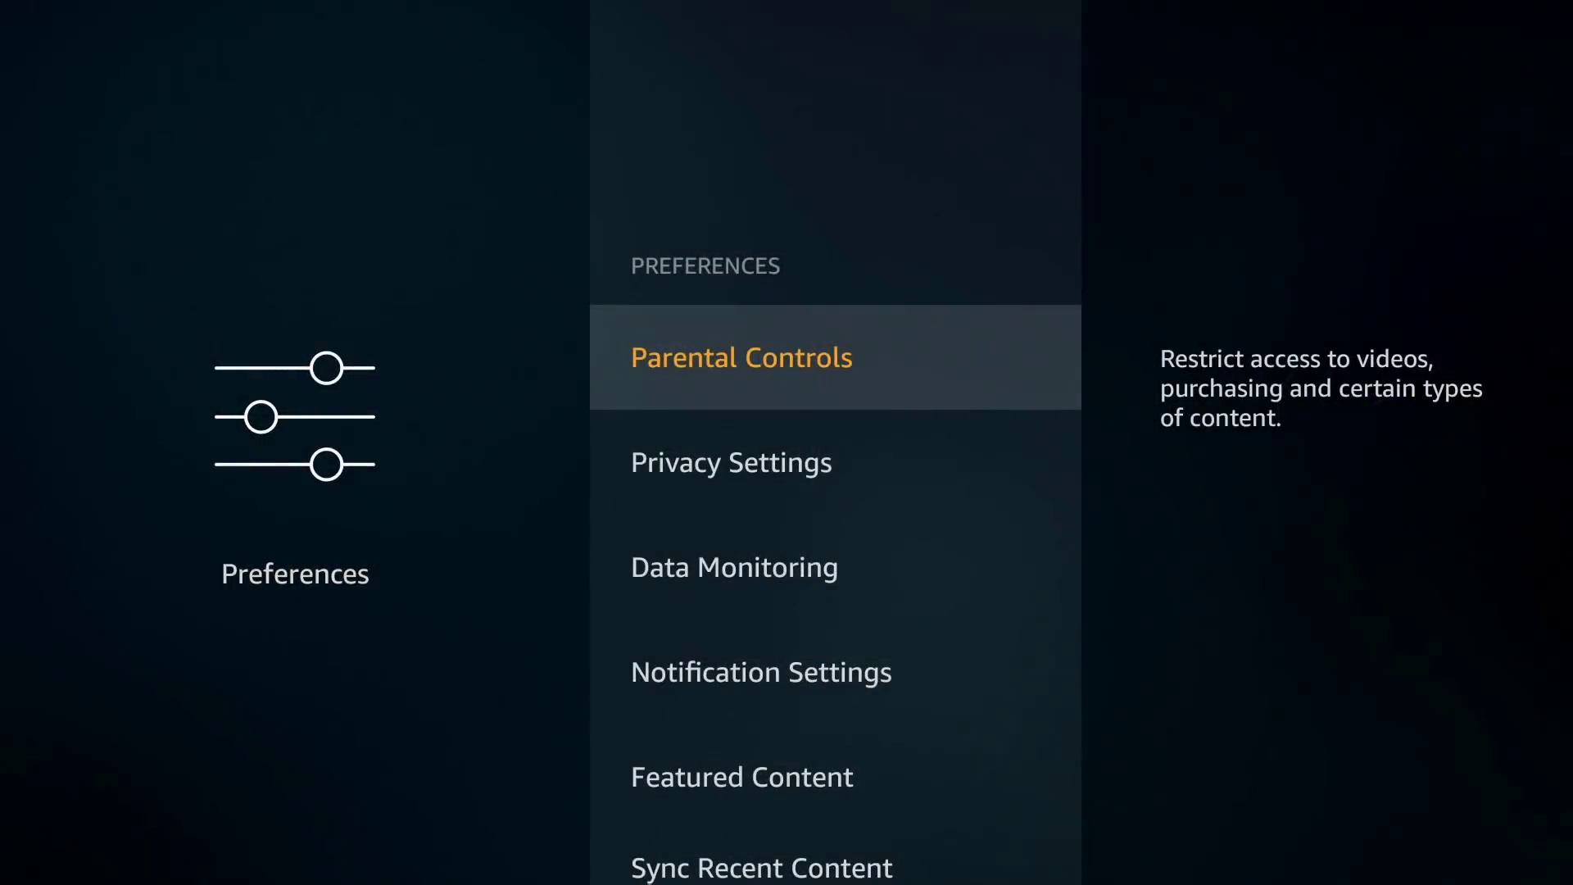
Step: View the new PIN prompt for Parental Controls, cancel it and return to the Preferences list
key("Return")
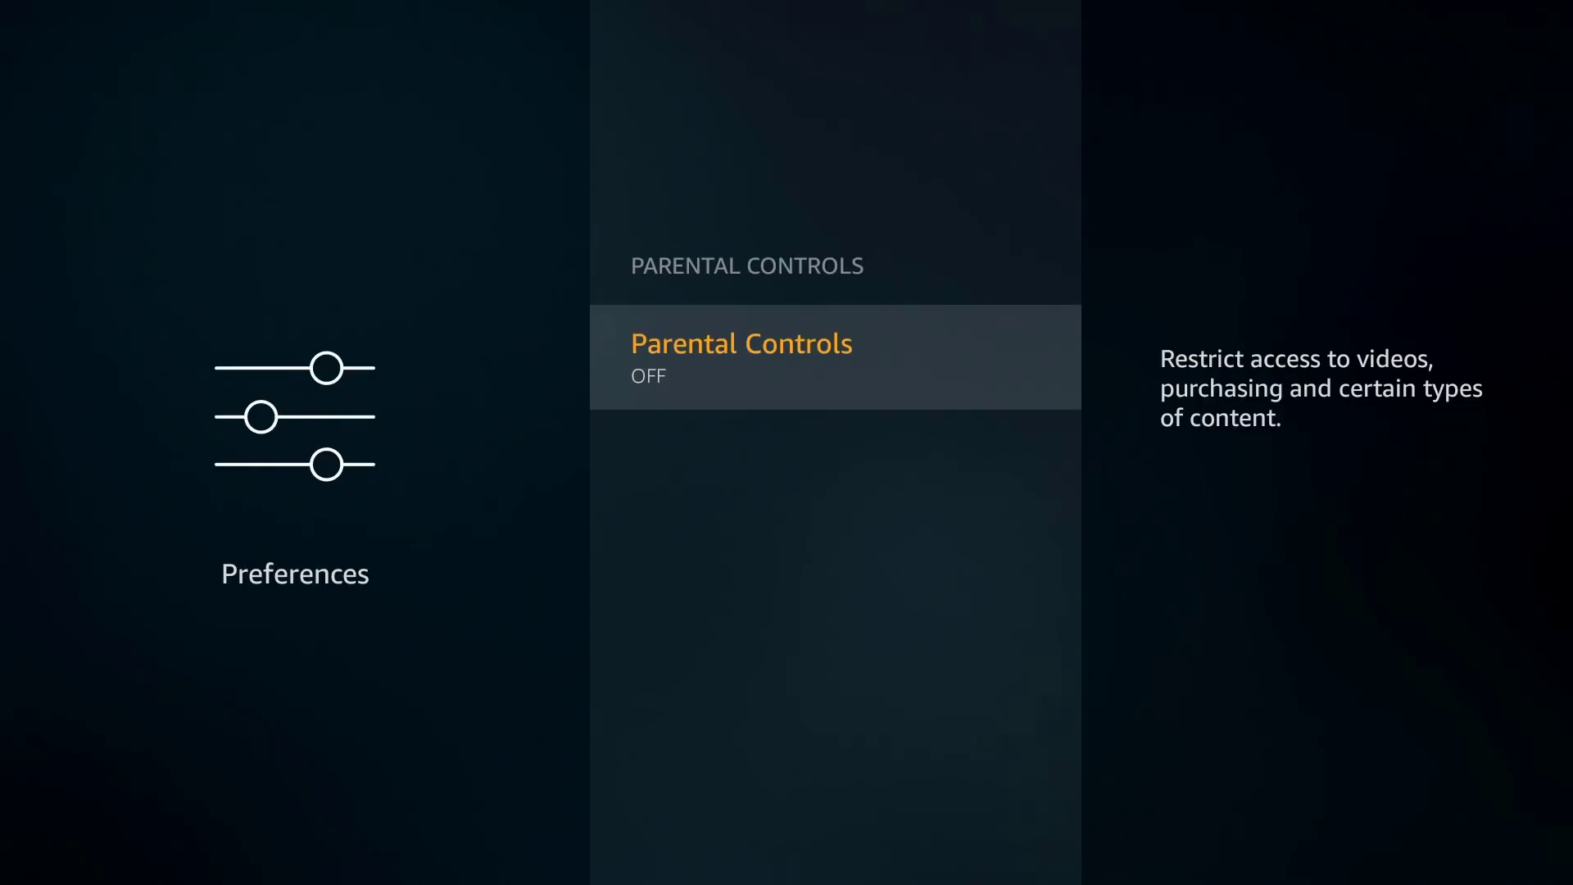
key("Return")
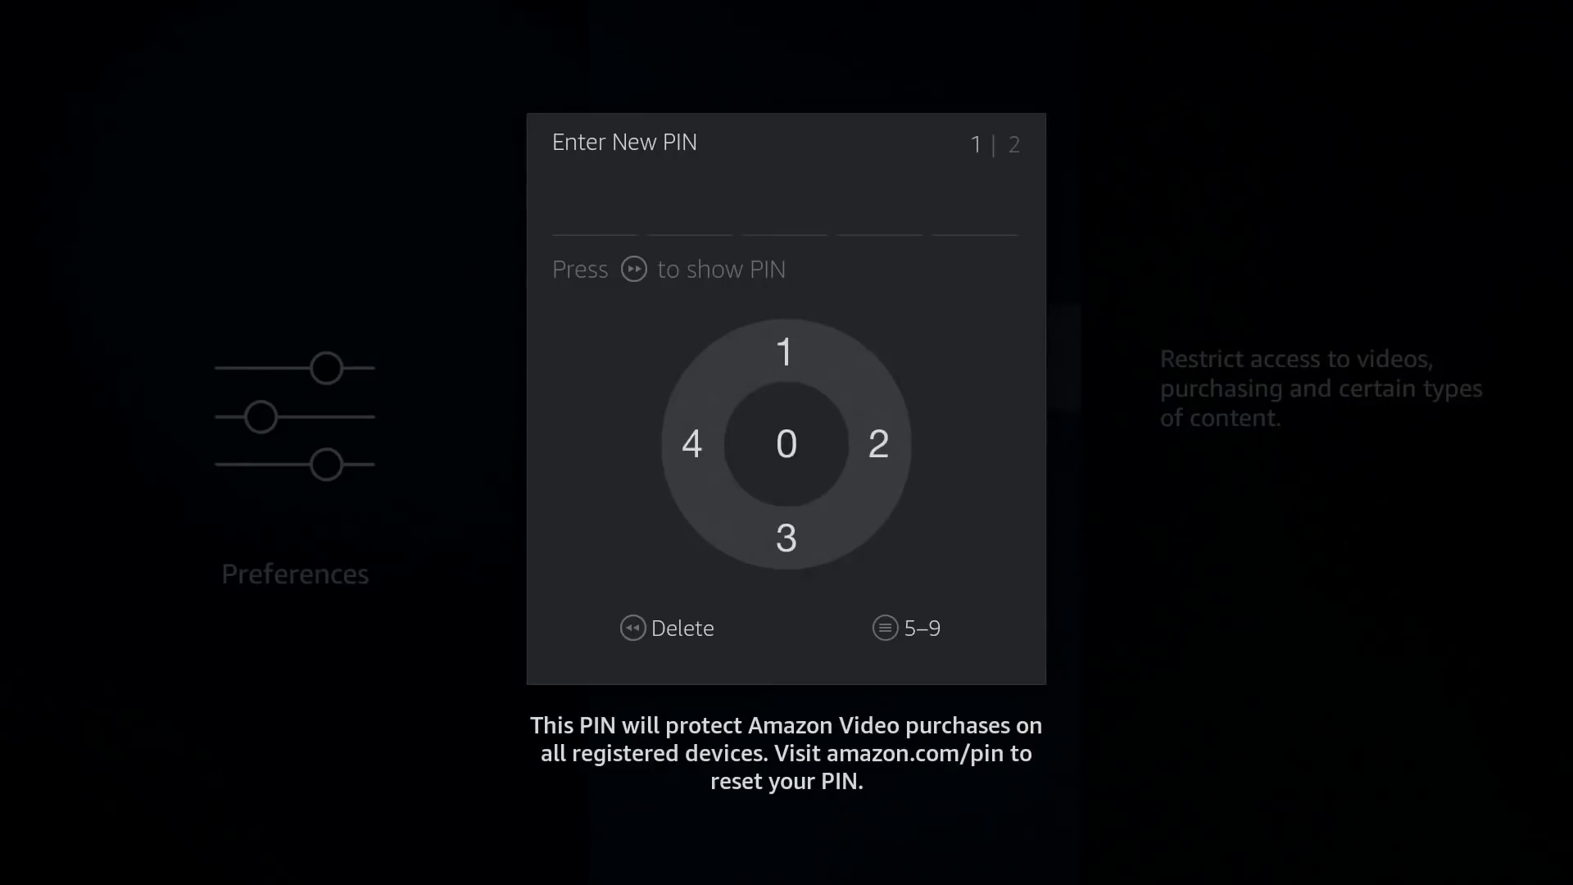
key("Escape")
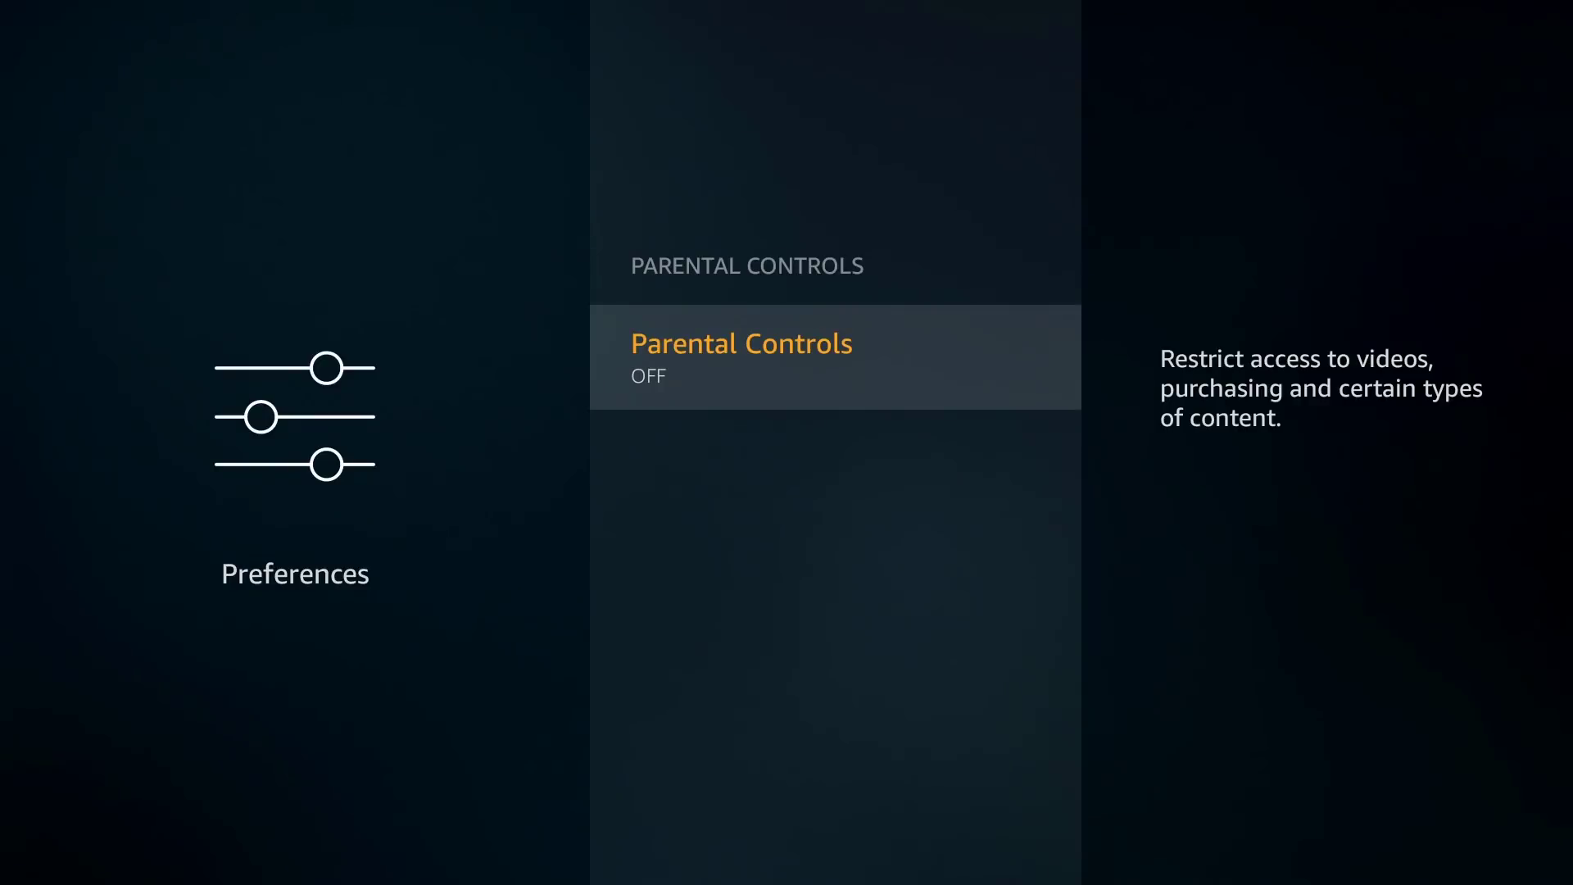
key("Escape")
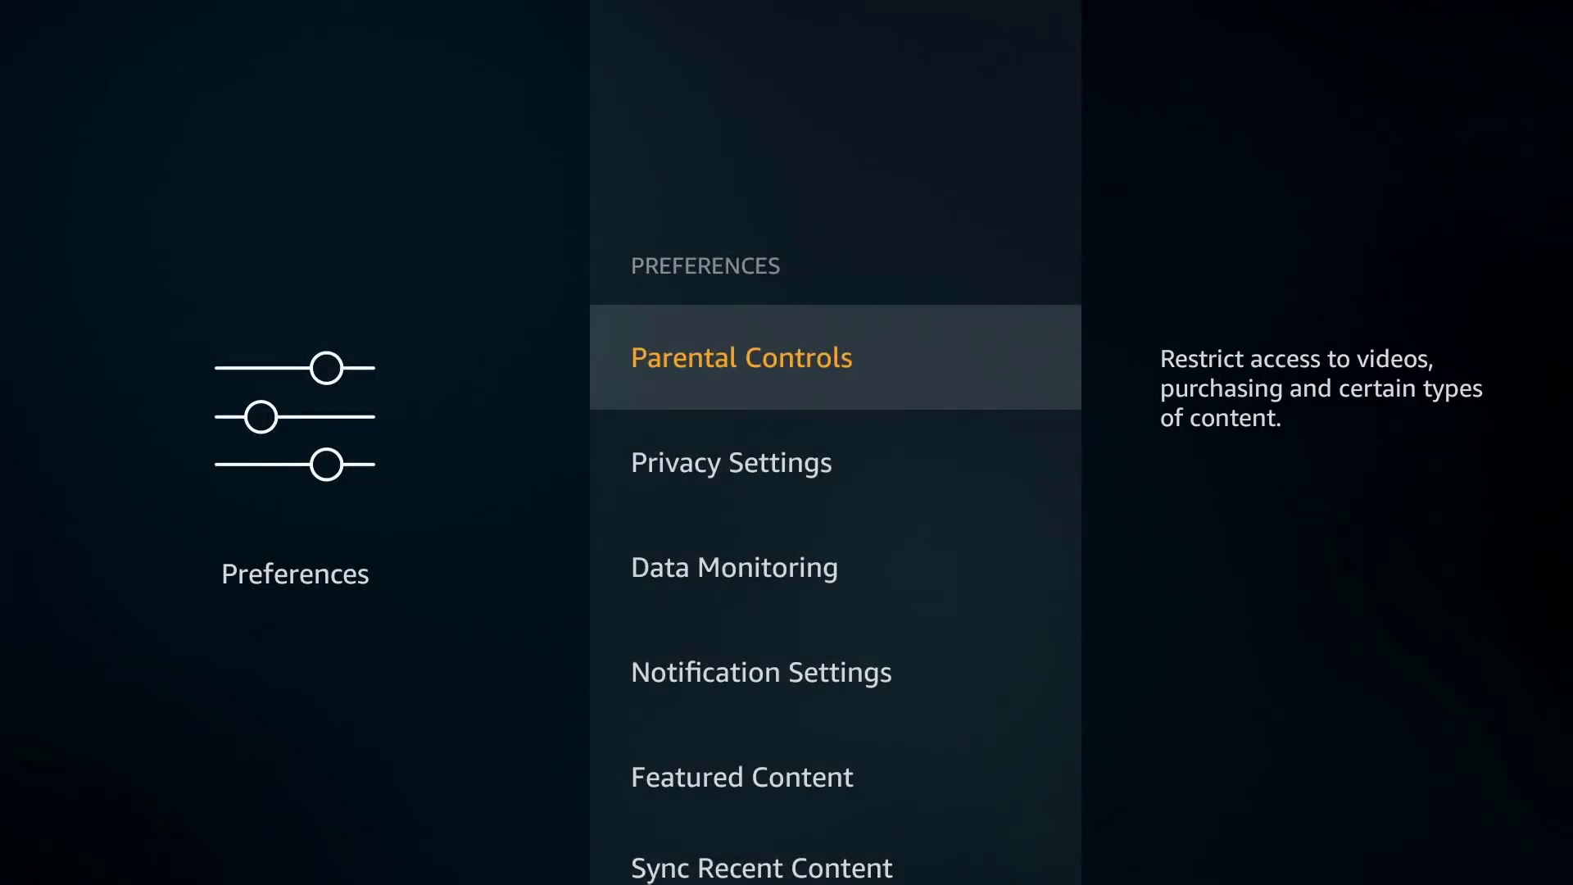
Step: Turn off Device Usage Data in Privacy Settings and accept the confirmation
key("Down")
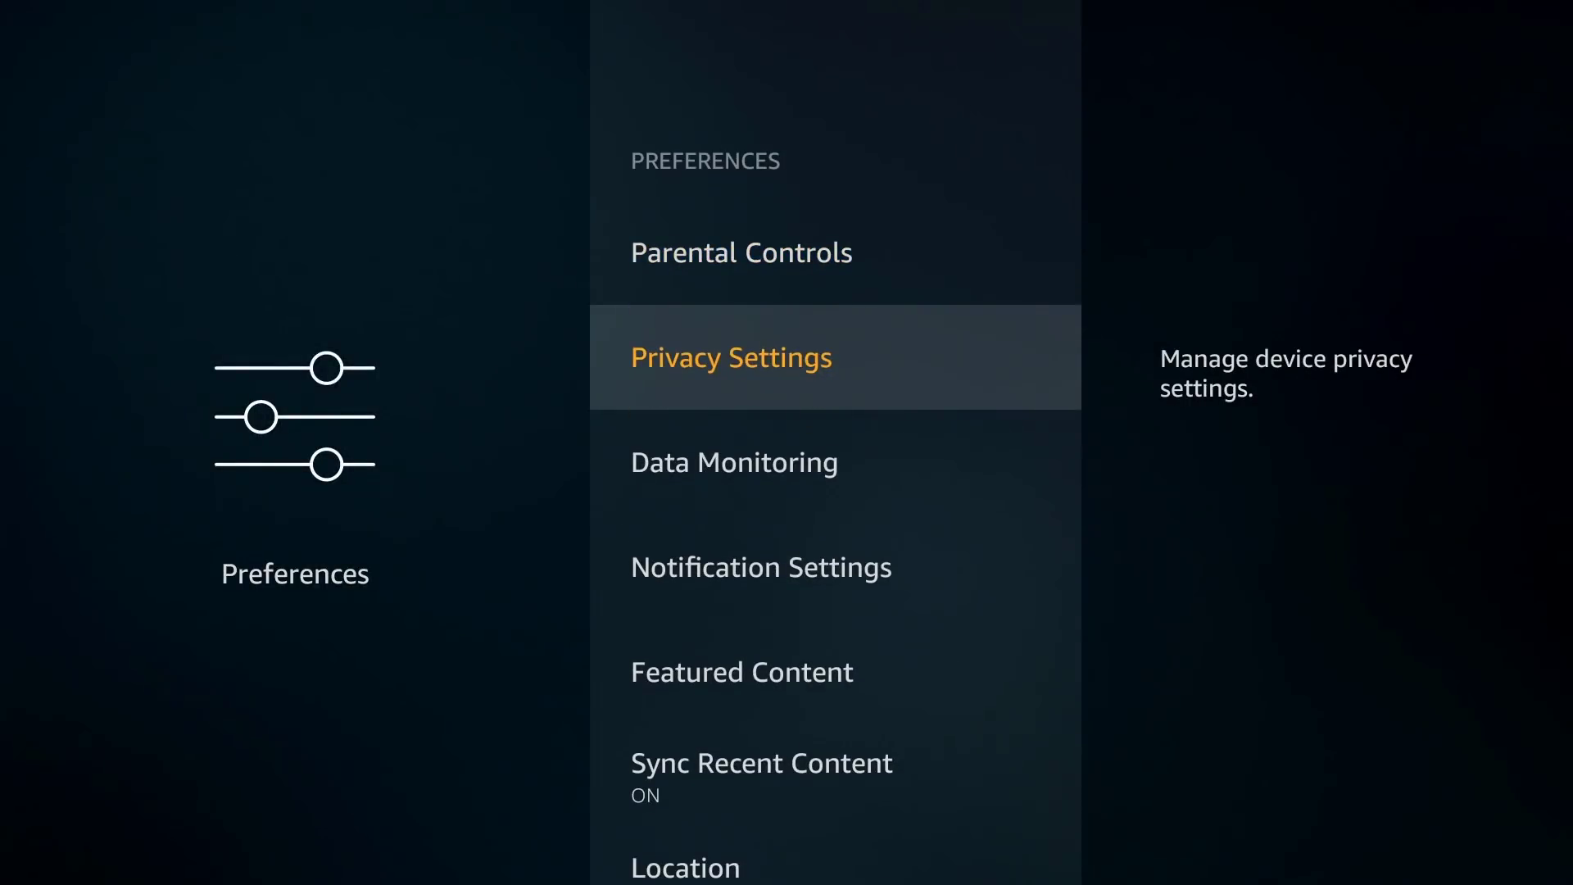
key("Return")
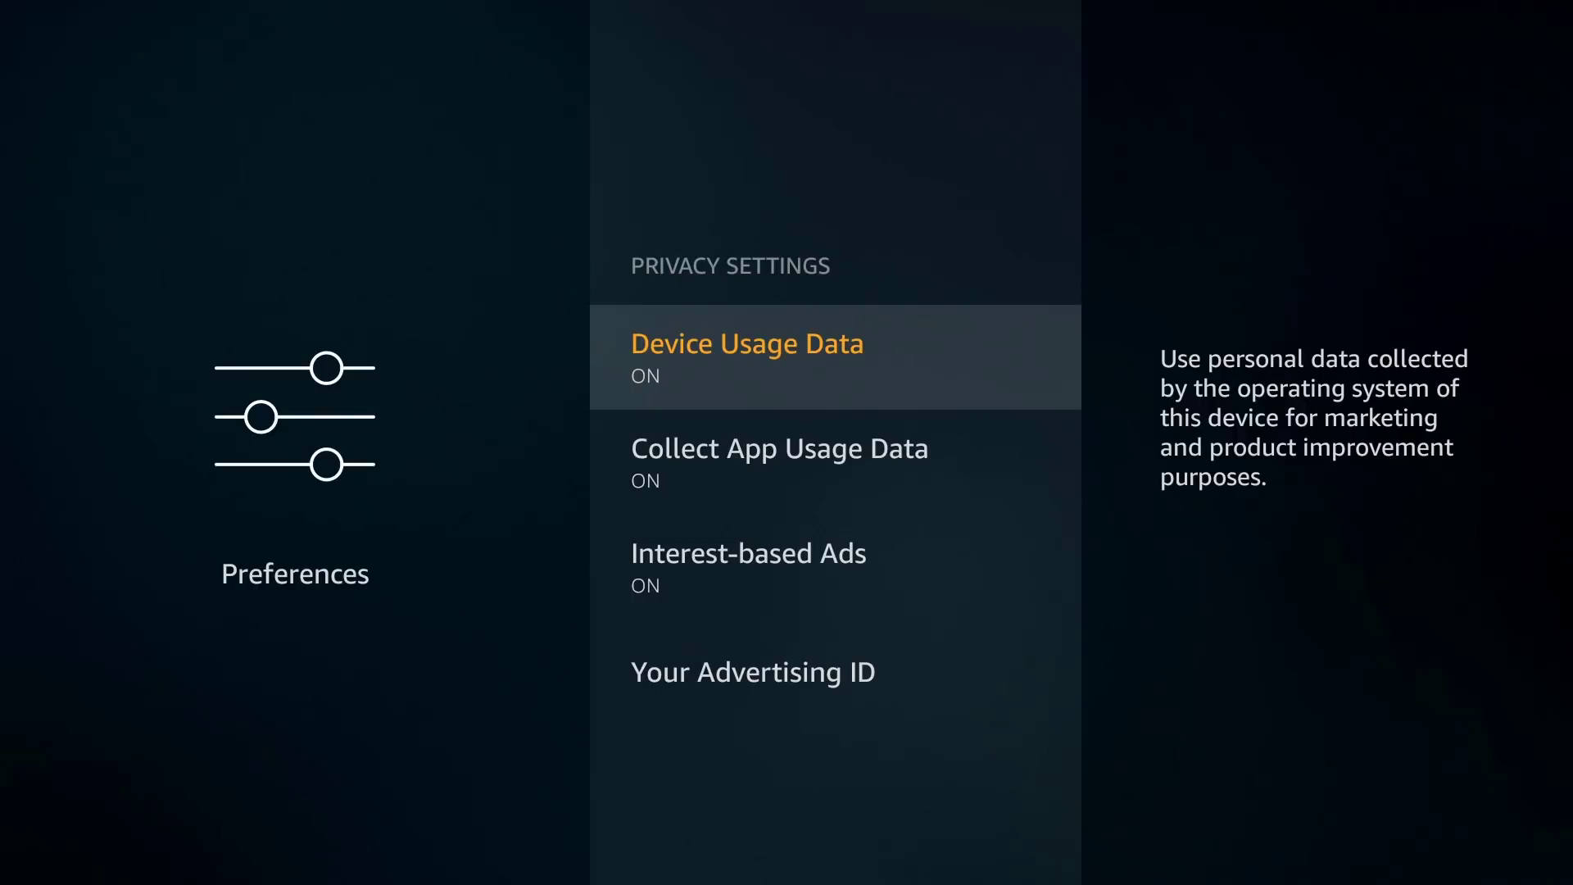
key("Return")
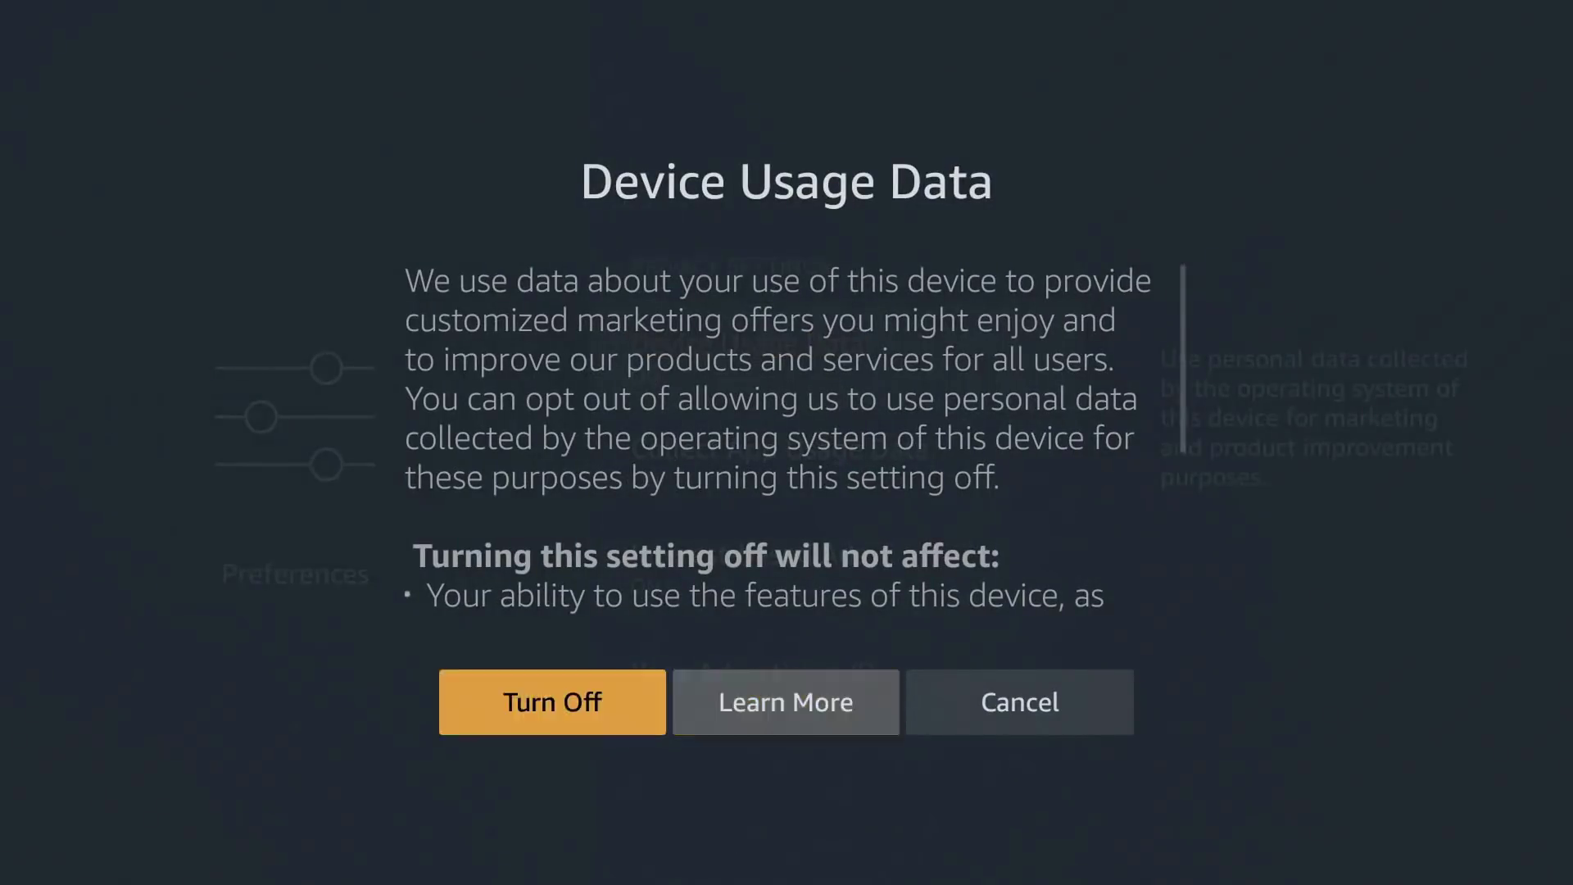
key("Return")
key("Down")
key("Up")
Step: Turn off Collect App Usage Data in Privacy Settings
key("Down")
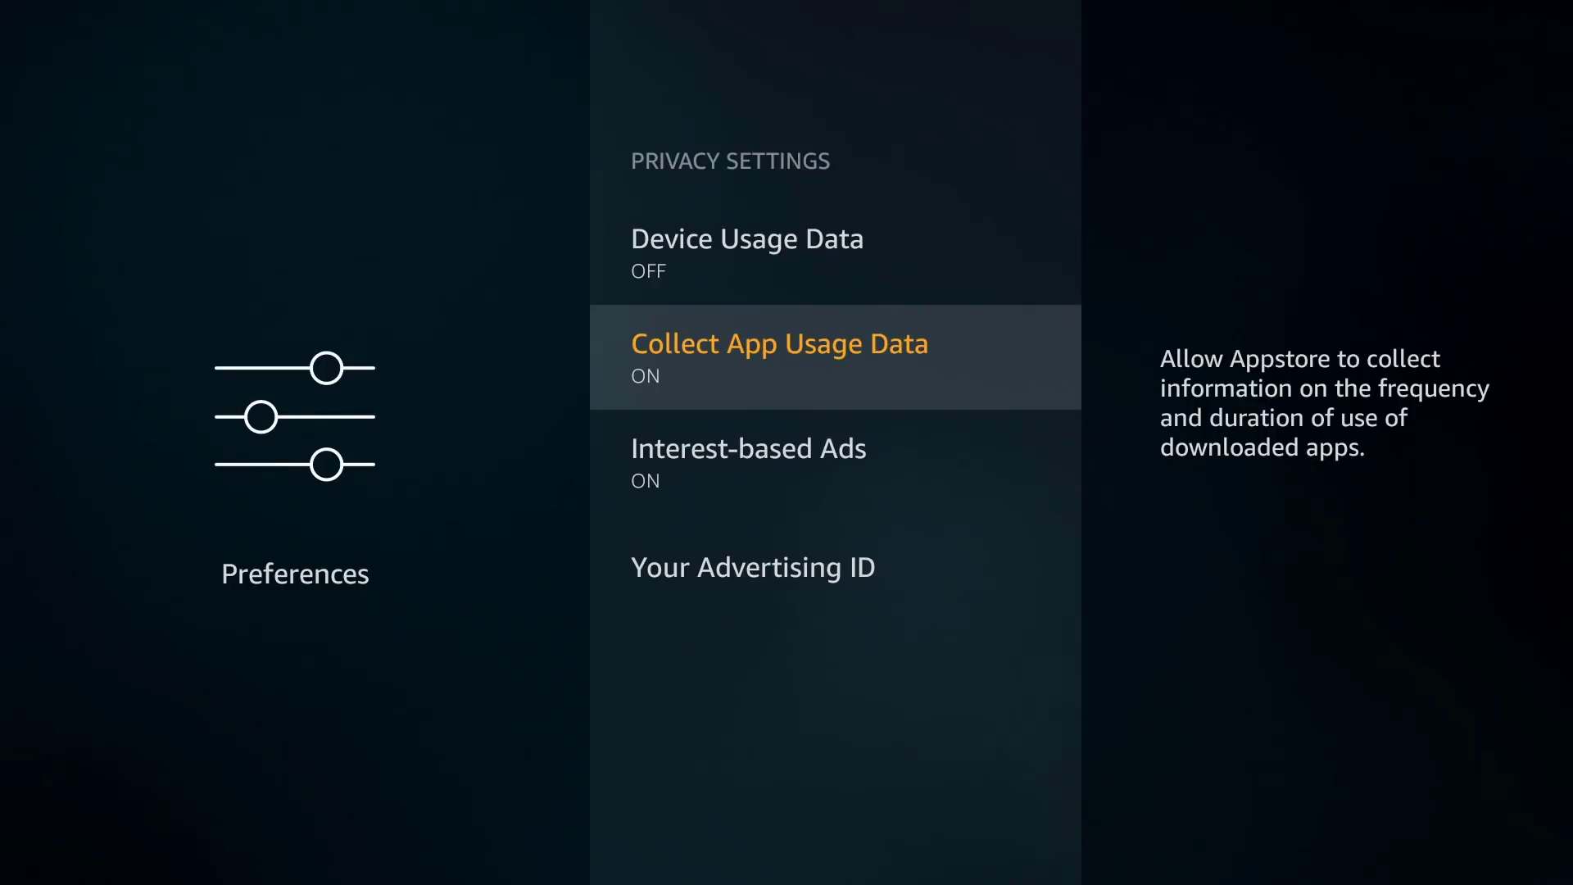
key("Return")
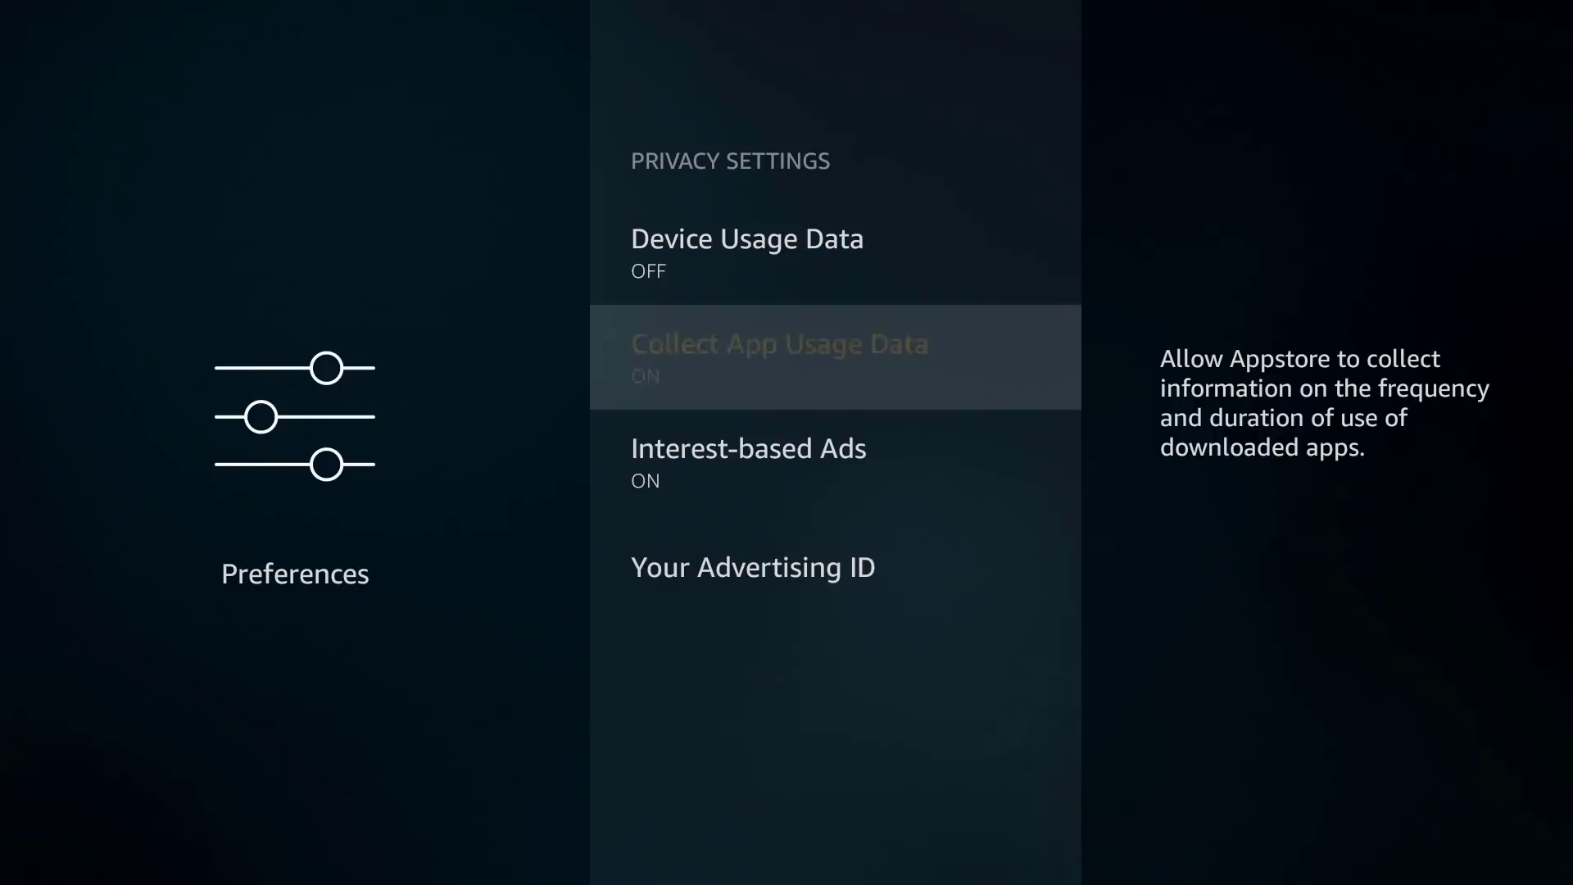
key("Return")
Step: Turn off Interest-based Ads in Privacy Settings and return to the Preferences list
key("Down")
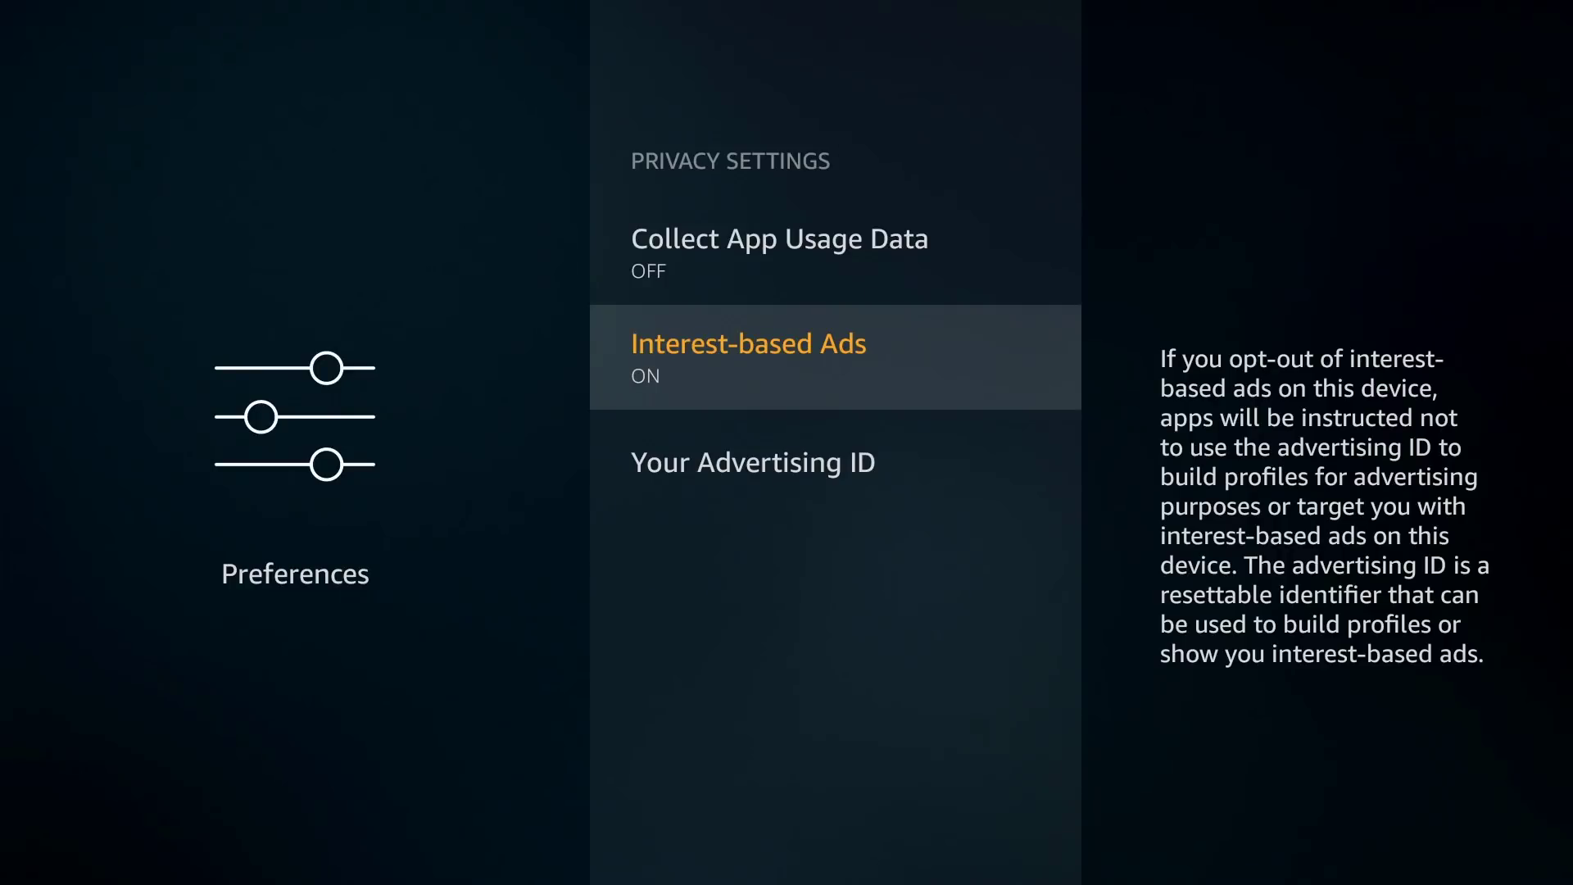
key("Down")
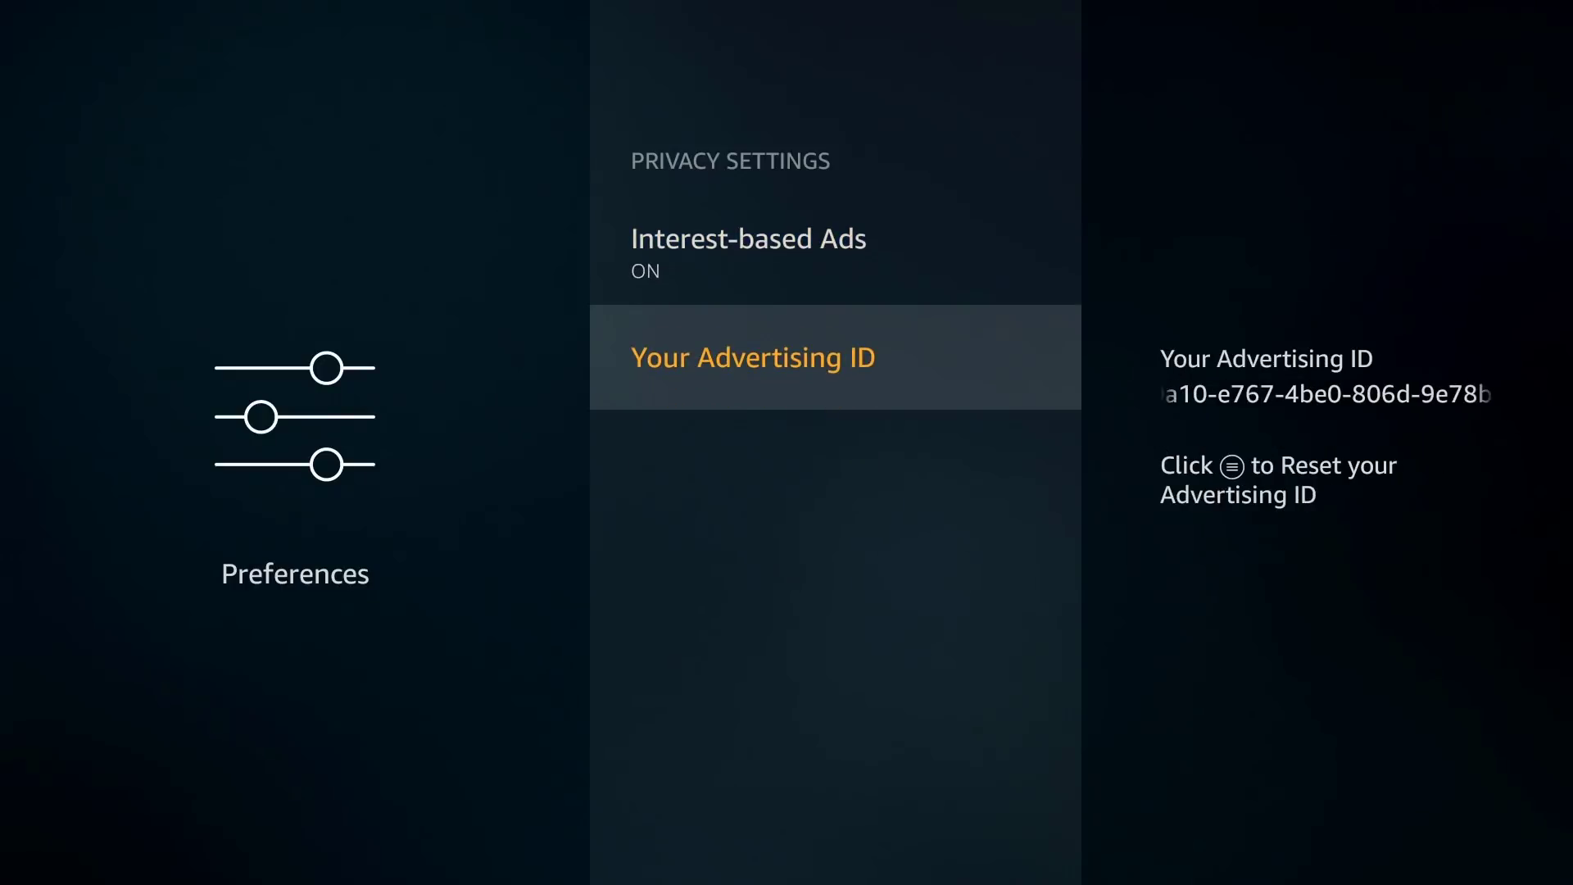
key("Up")
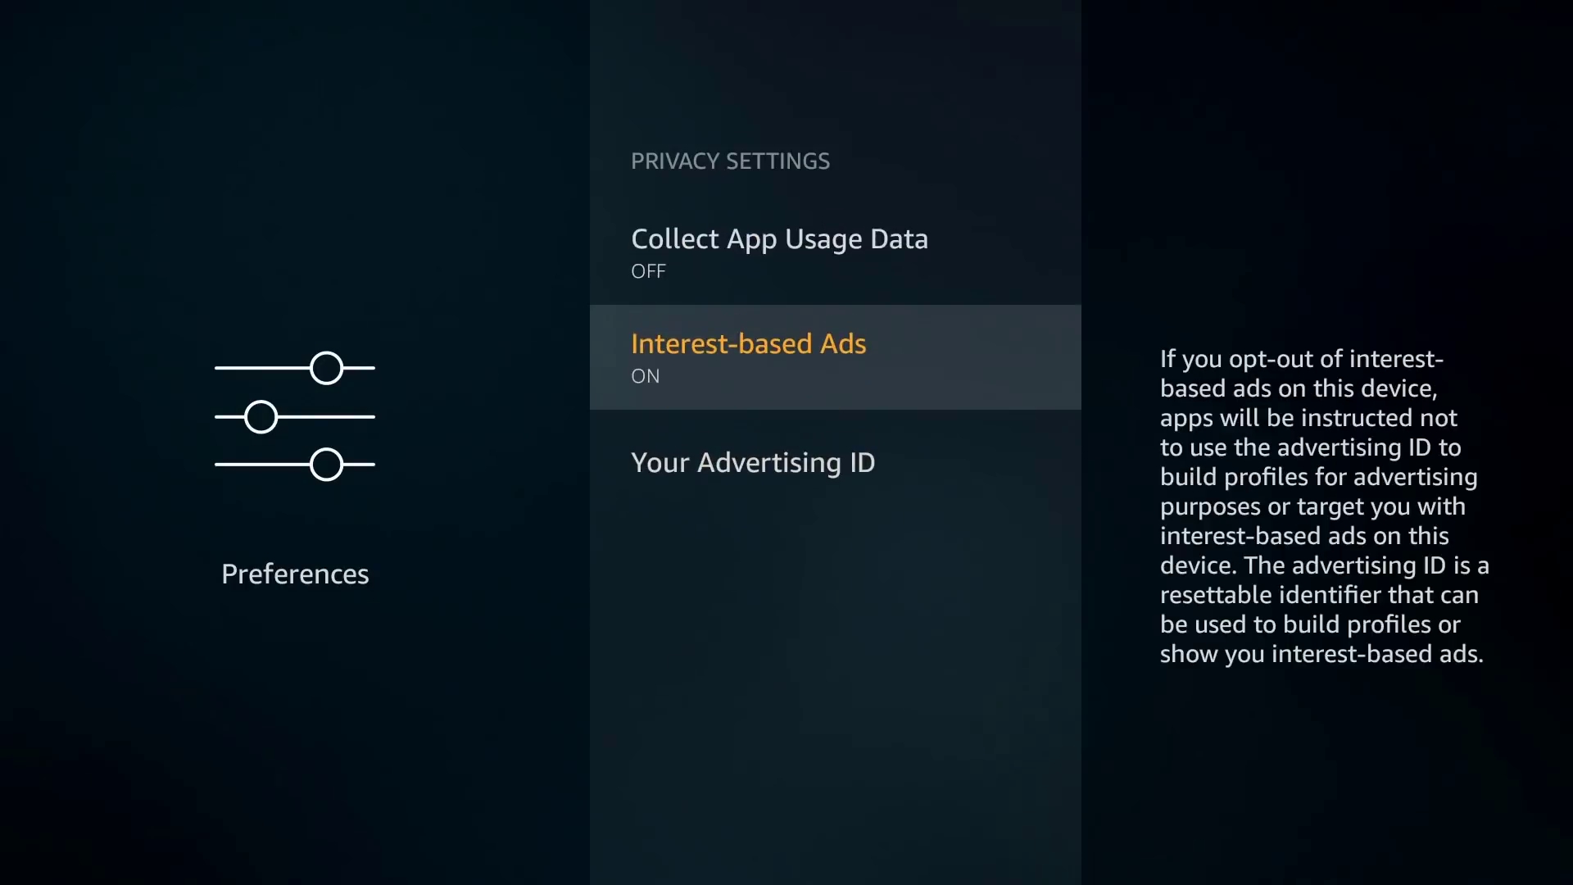
key("Return")
key("Escape")
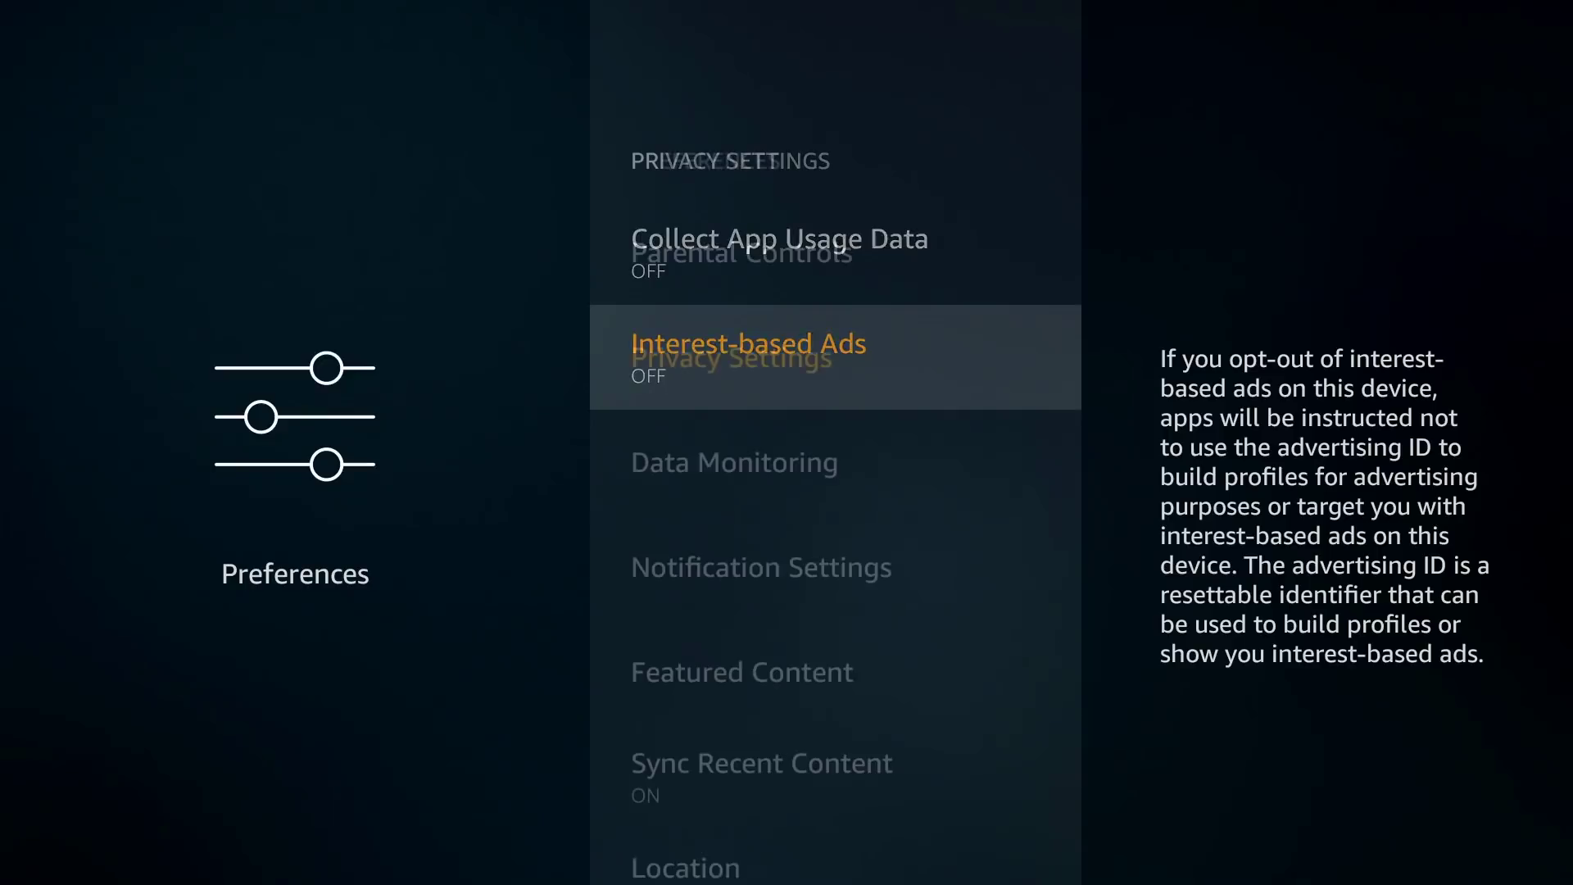
Step: Open Data Monitoring and look through the available video quality options without changing the selection
key("Down")
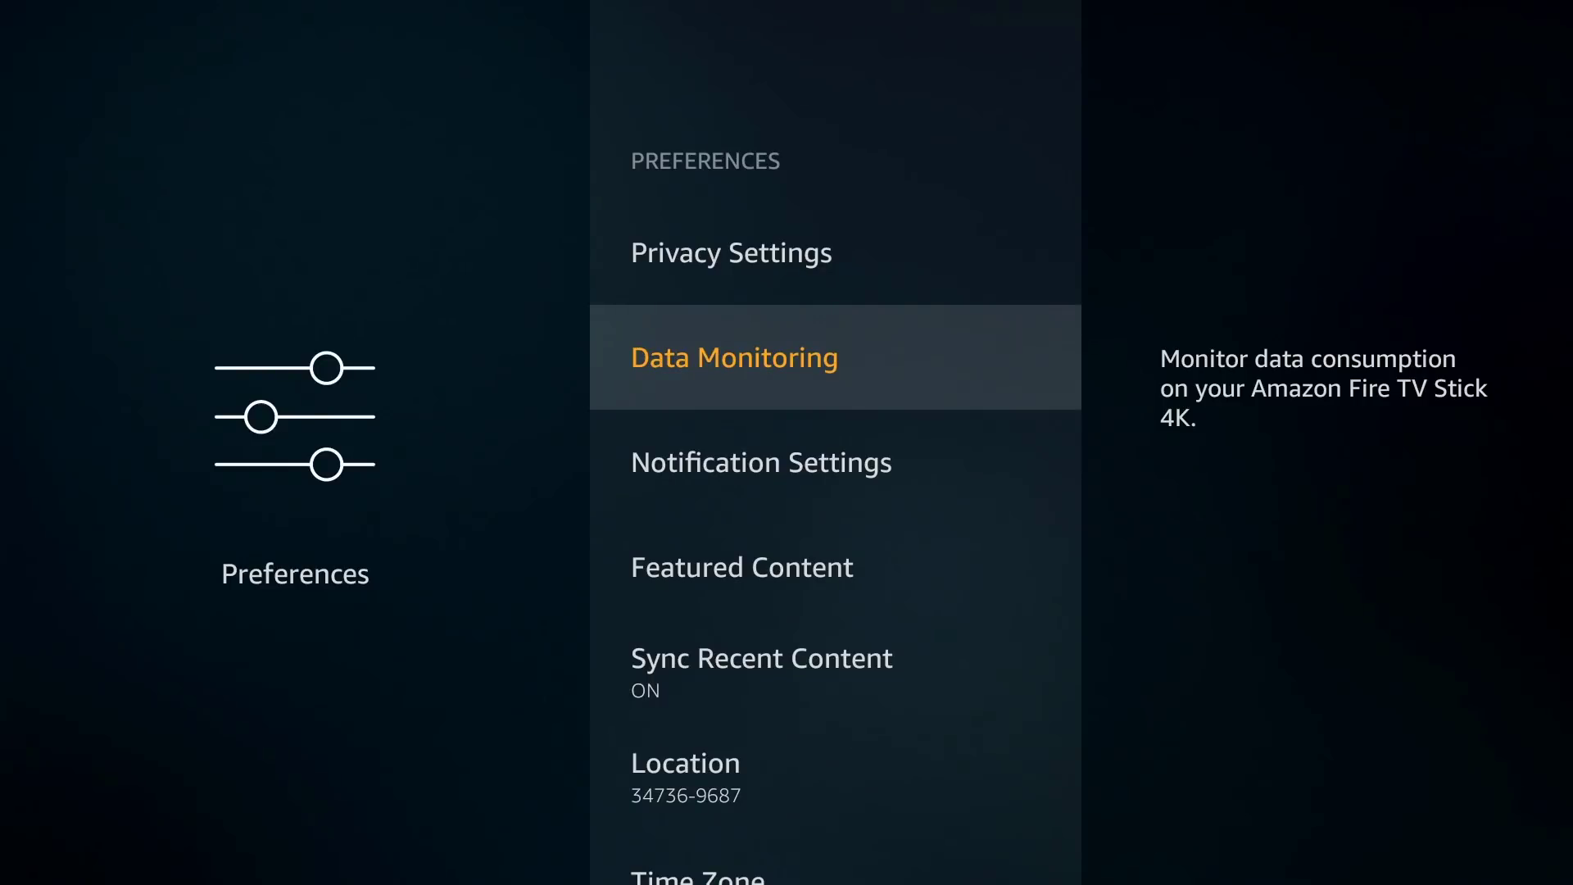
key("Return")
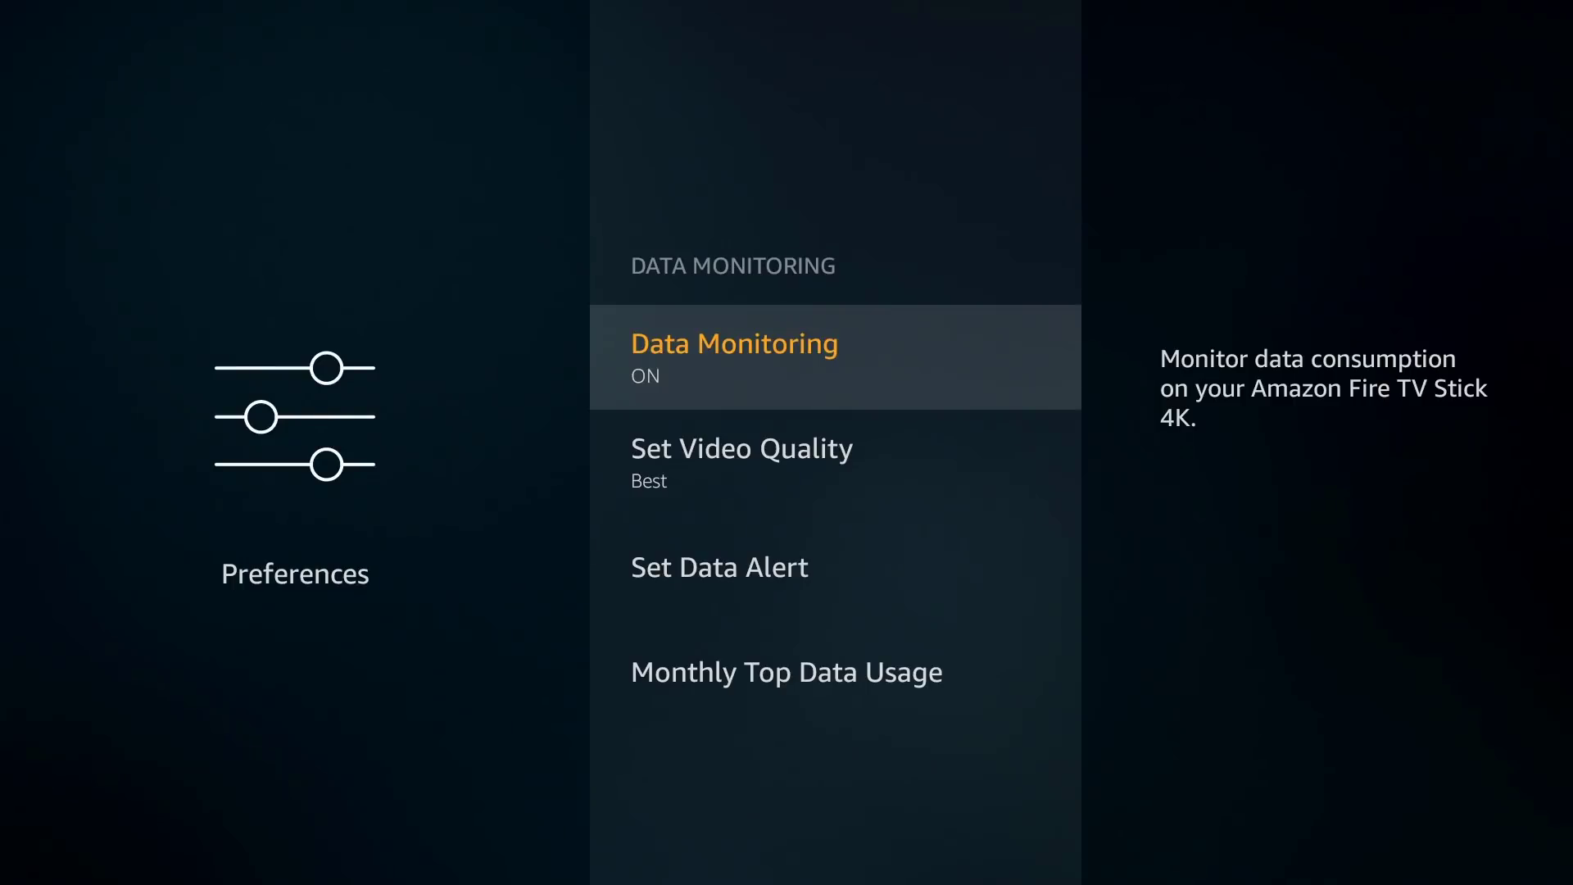
key("Down")
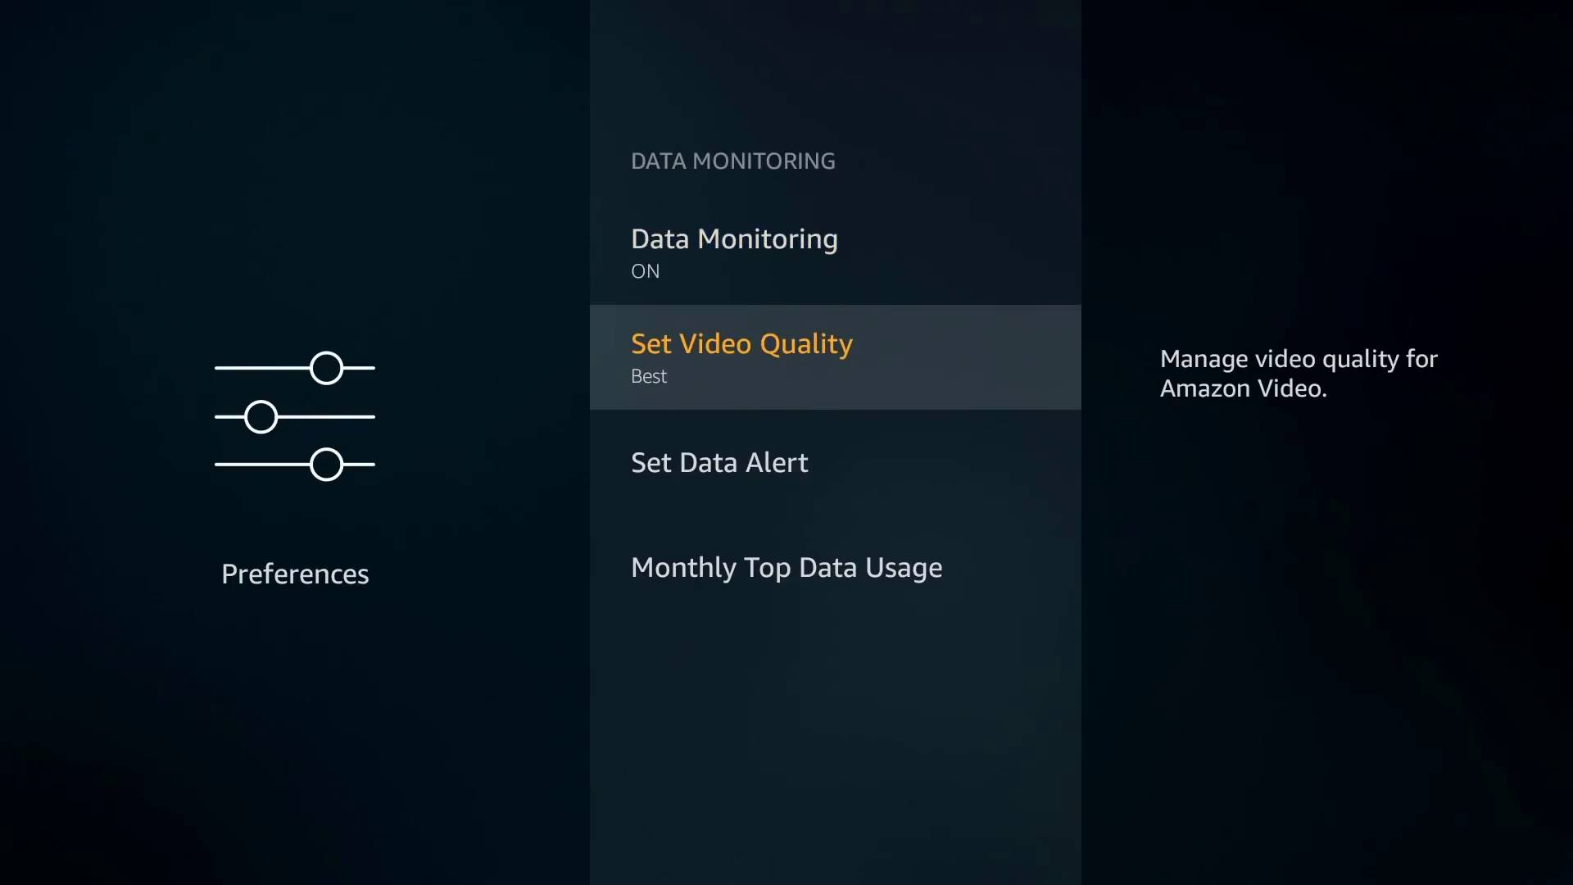
key("Return")
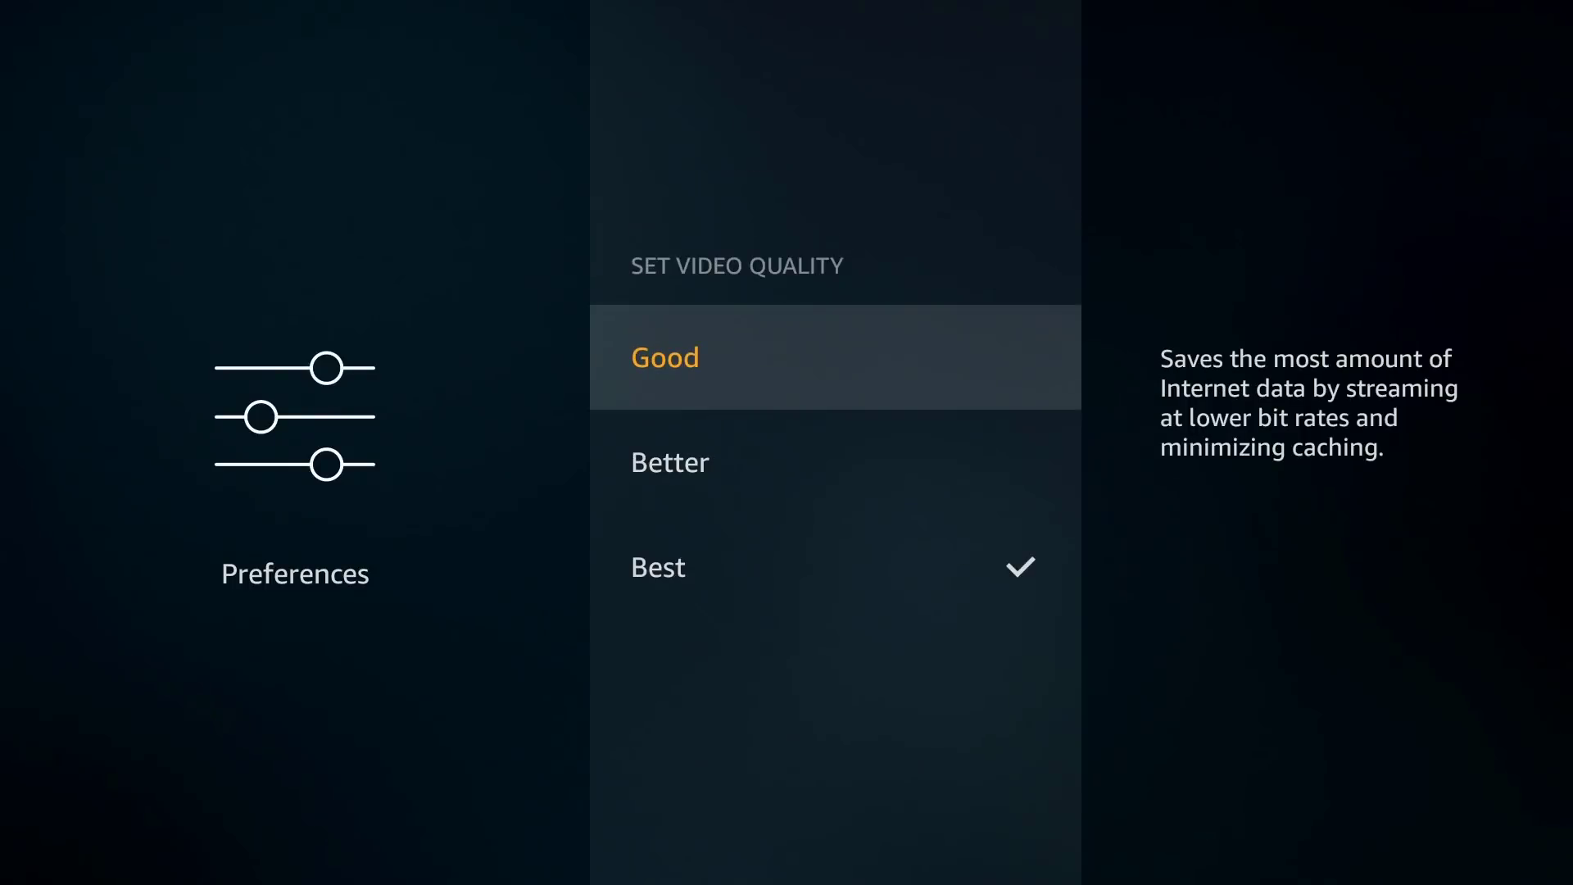
key("Down")
key("Escape")
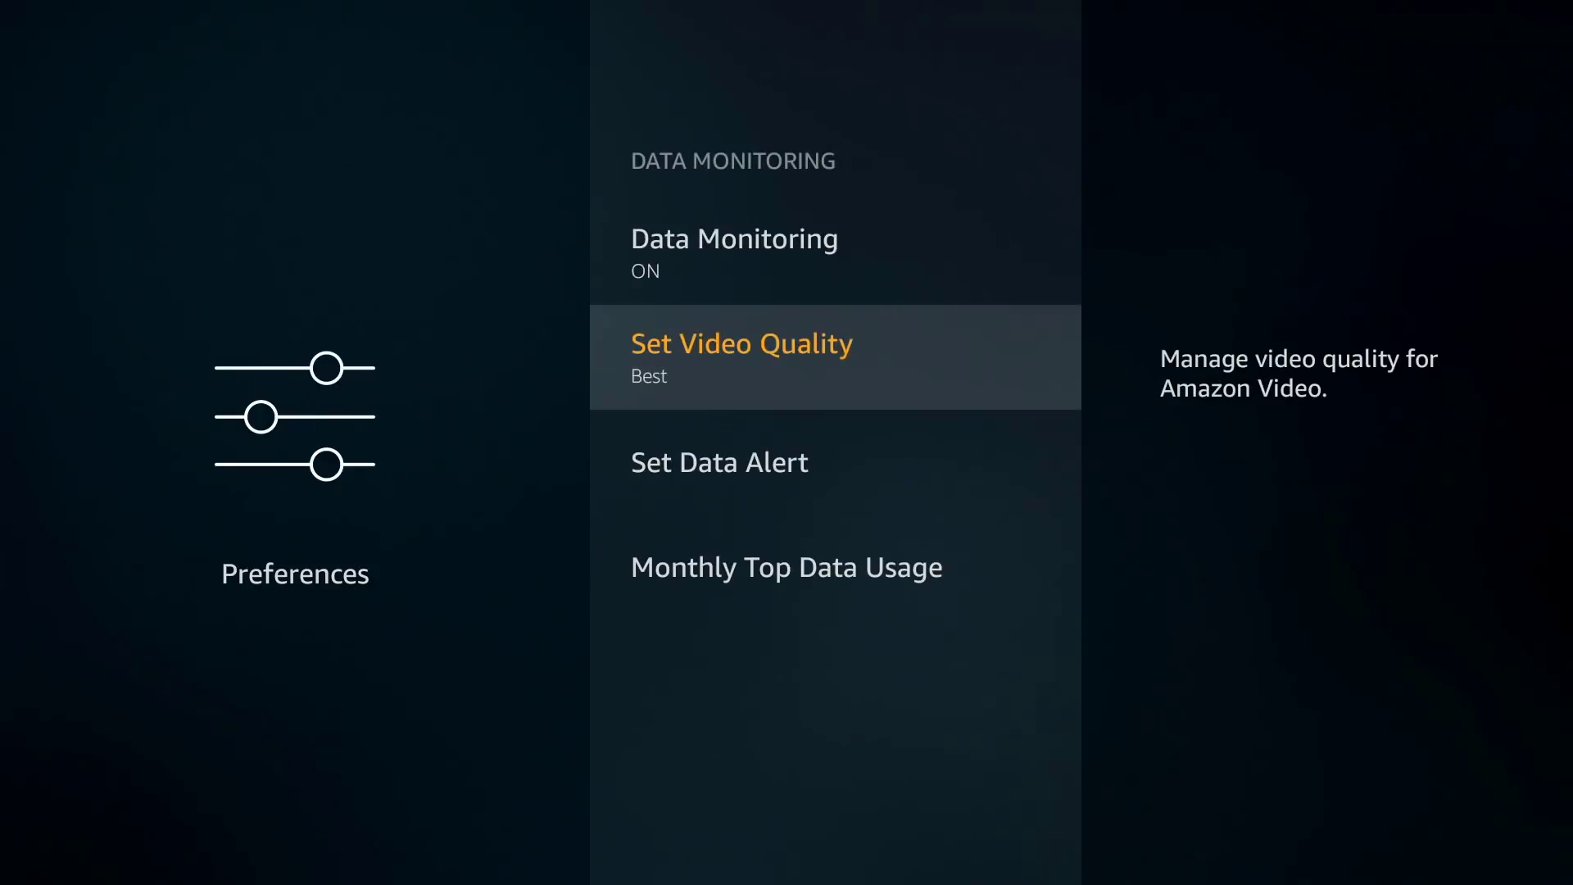
Step: View the data limit entry for Set Data Alert and cancel it without entering a limit
key("Down")
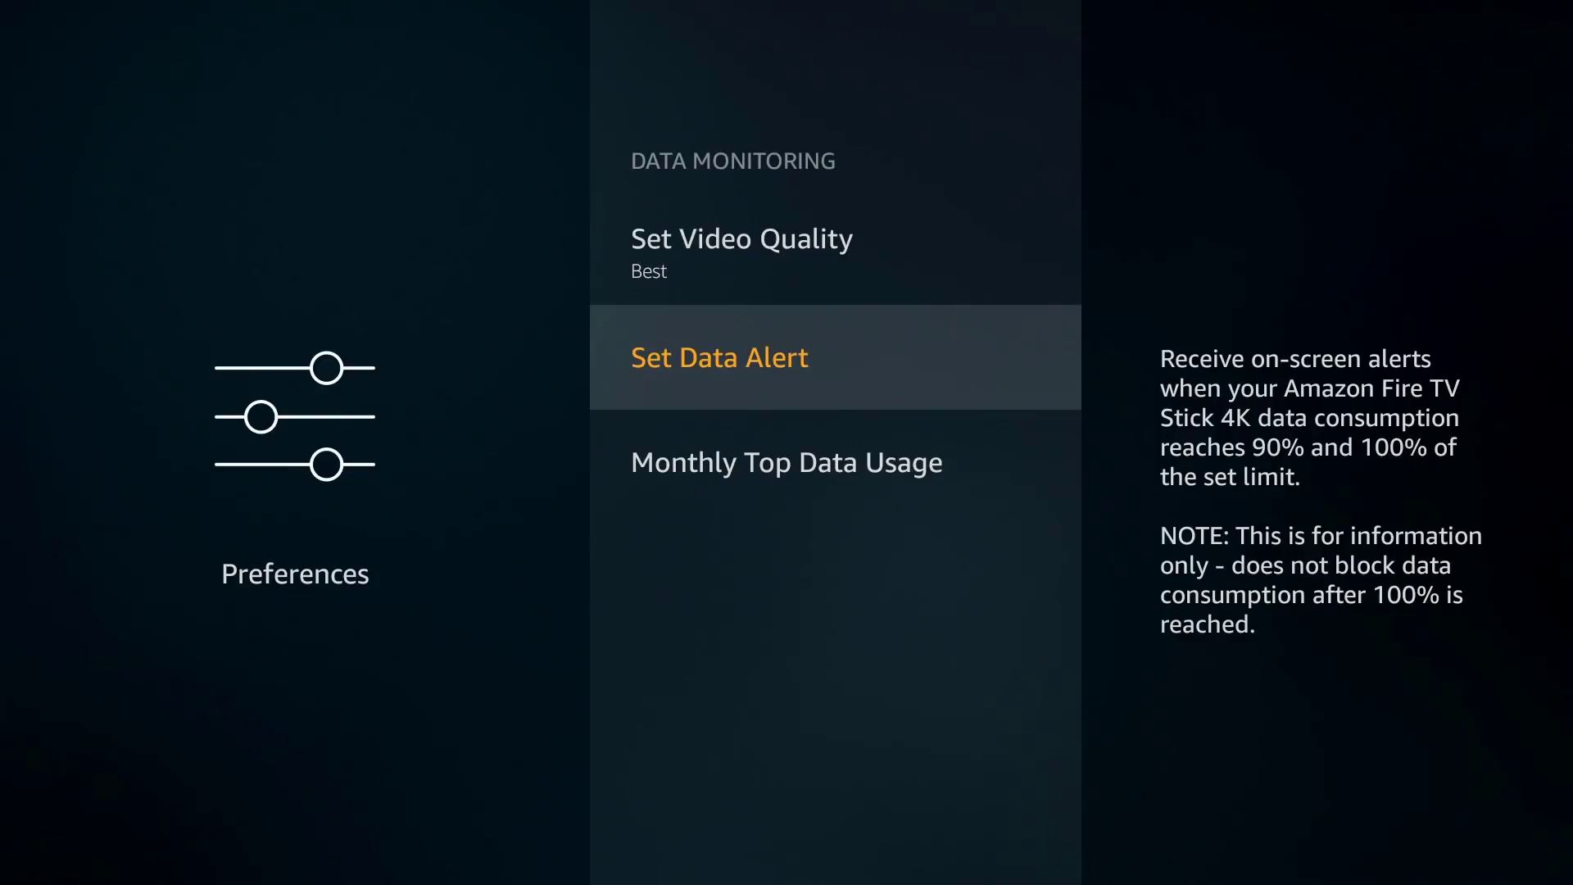
key("Return")
key("Down")
key("Down")
key("Down")
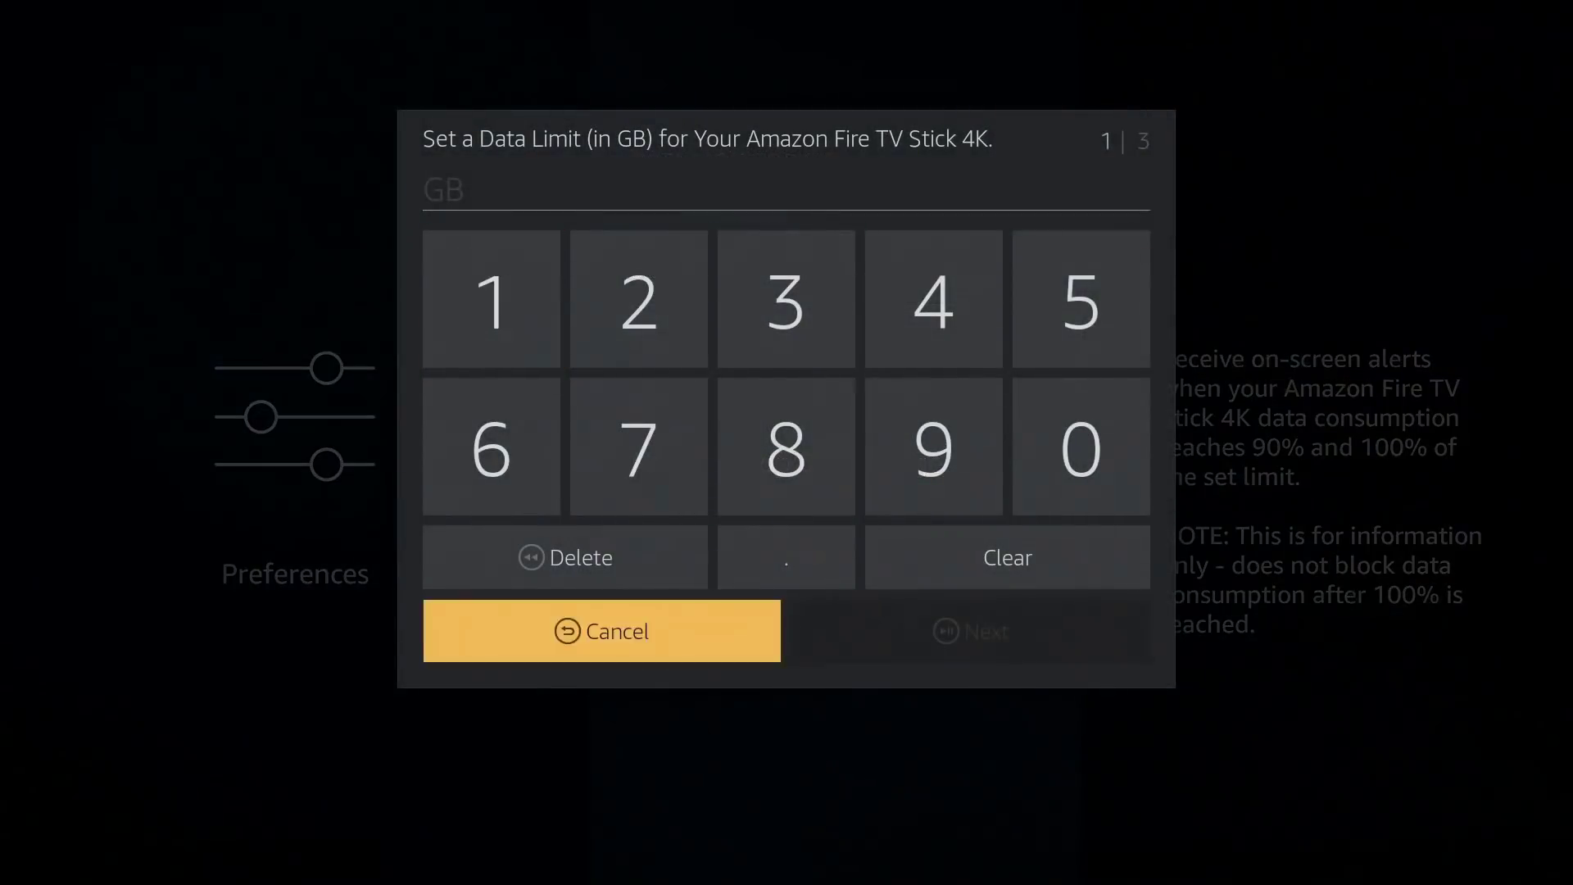
key("Return")
key("Return")
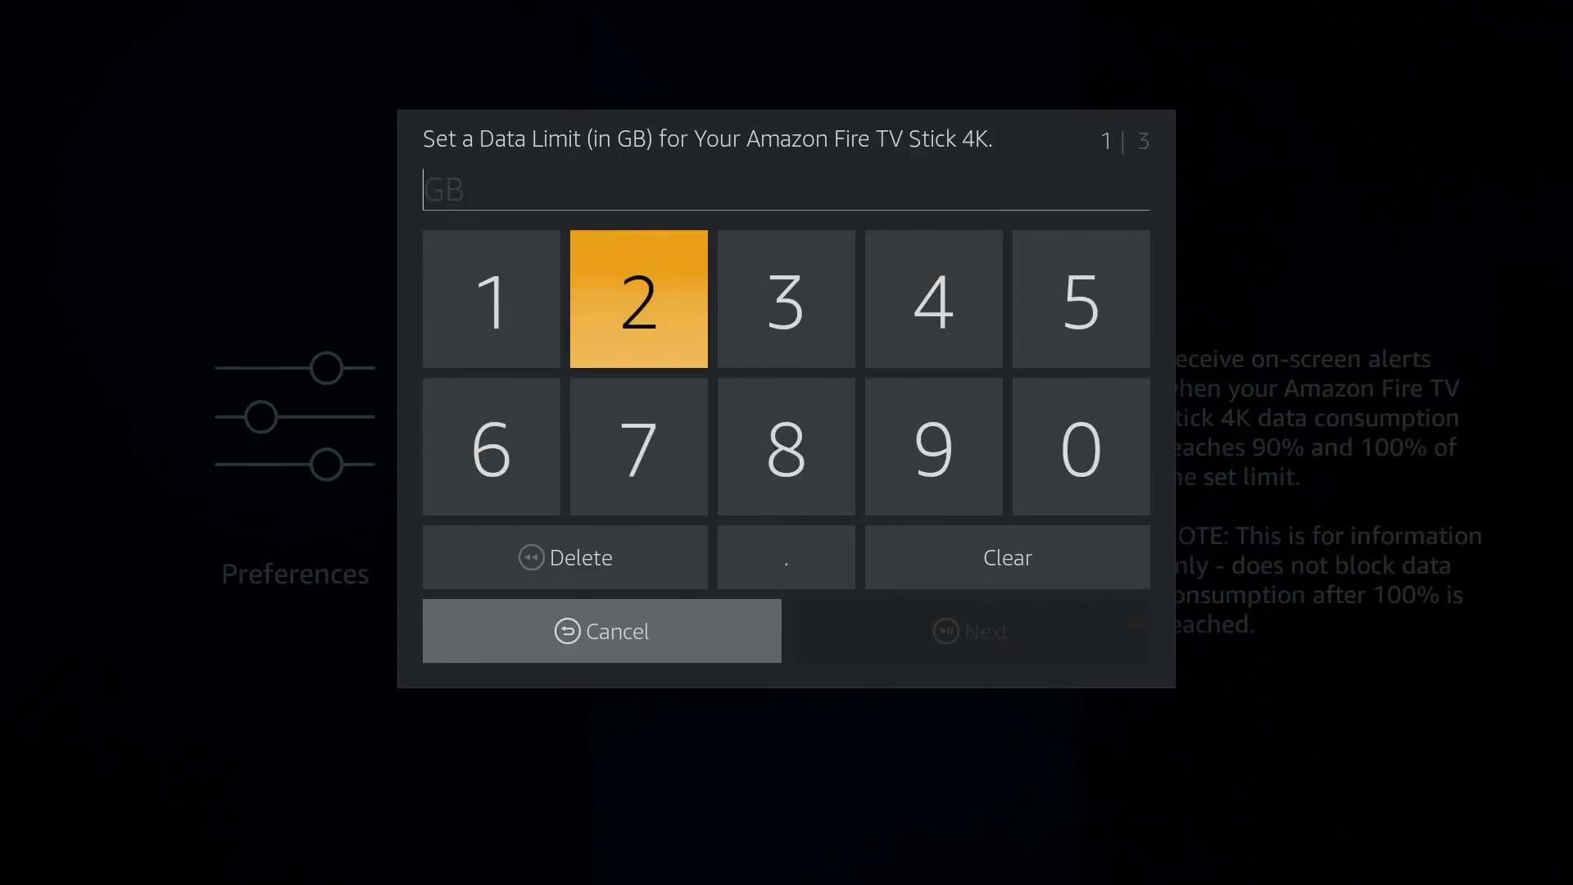
key("Escape")
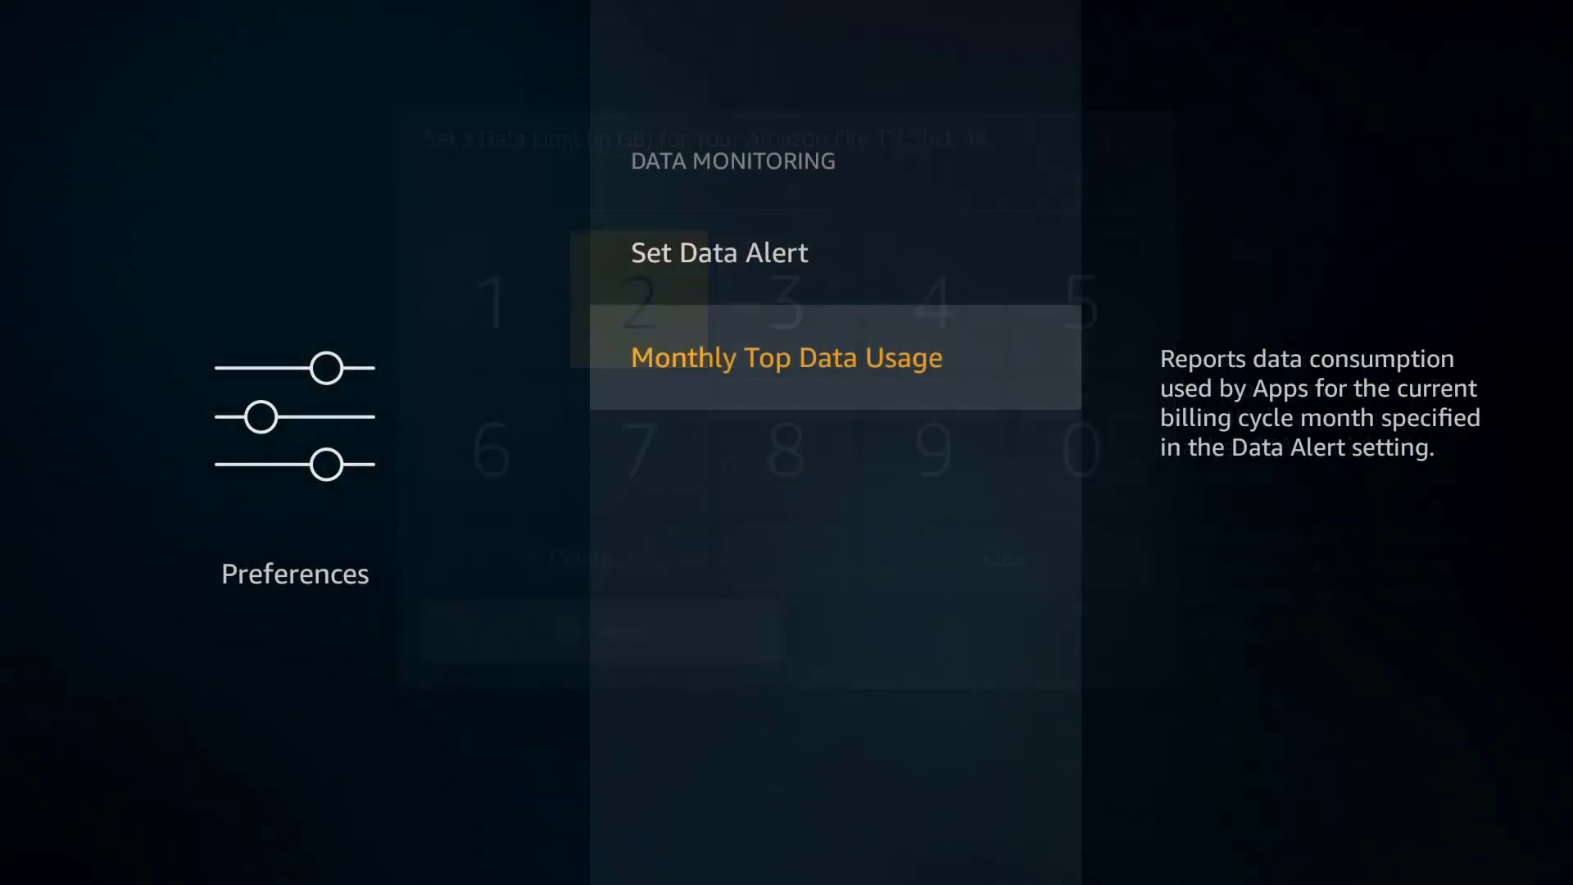
Step: Turn off Data Monitoring and return to the Preferences list
key("Up")
key("Up")
key("Up")
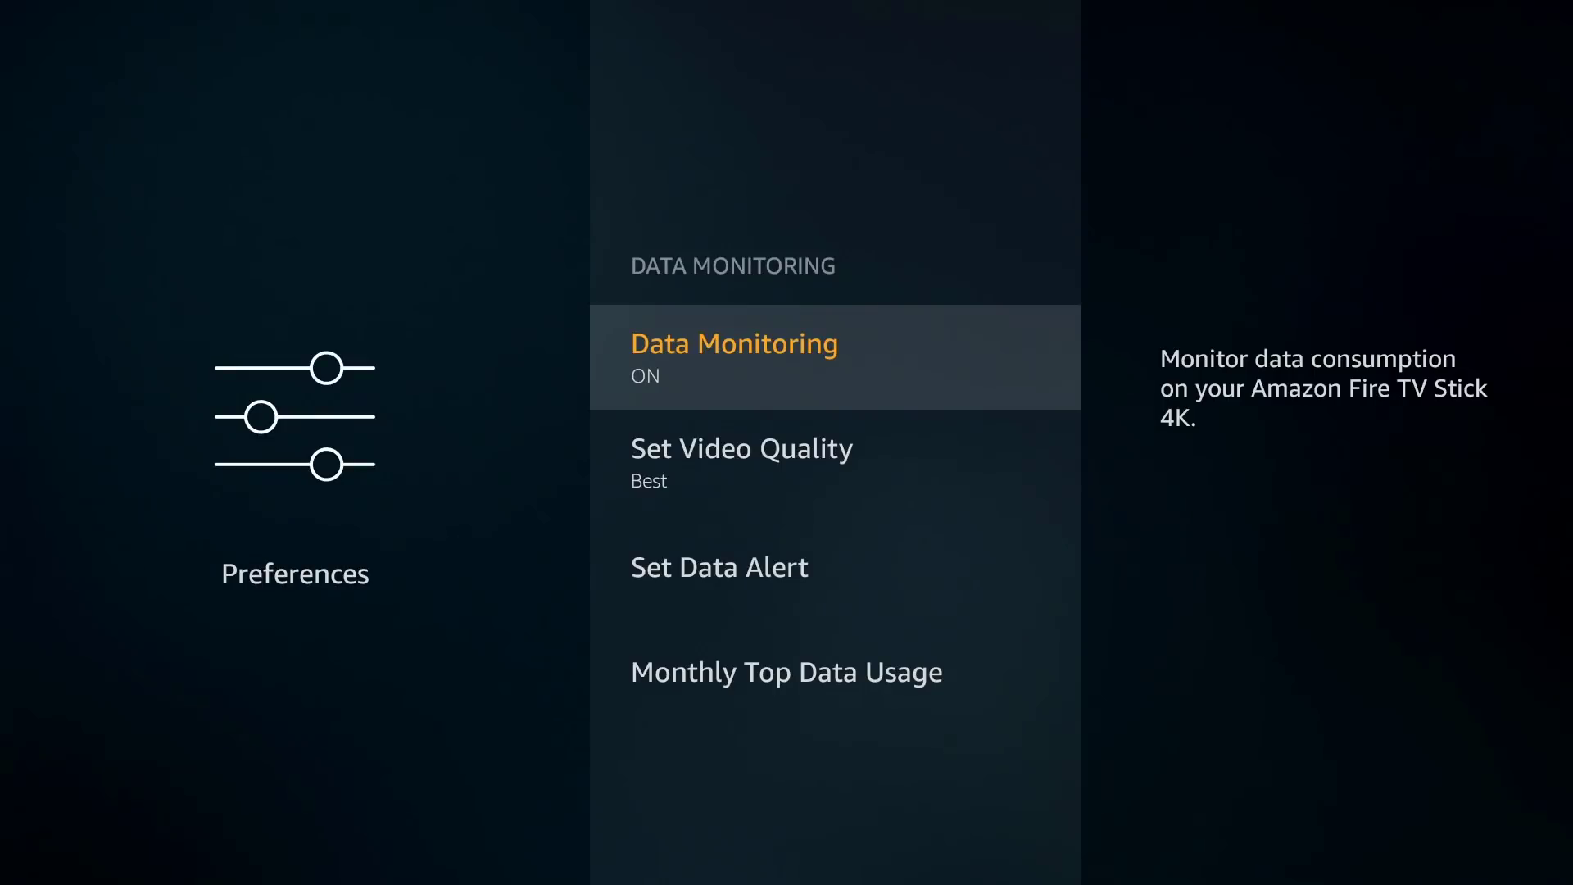
key("Return")
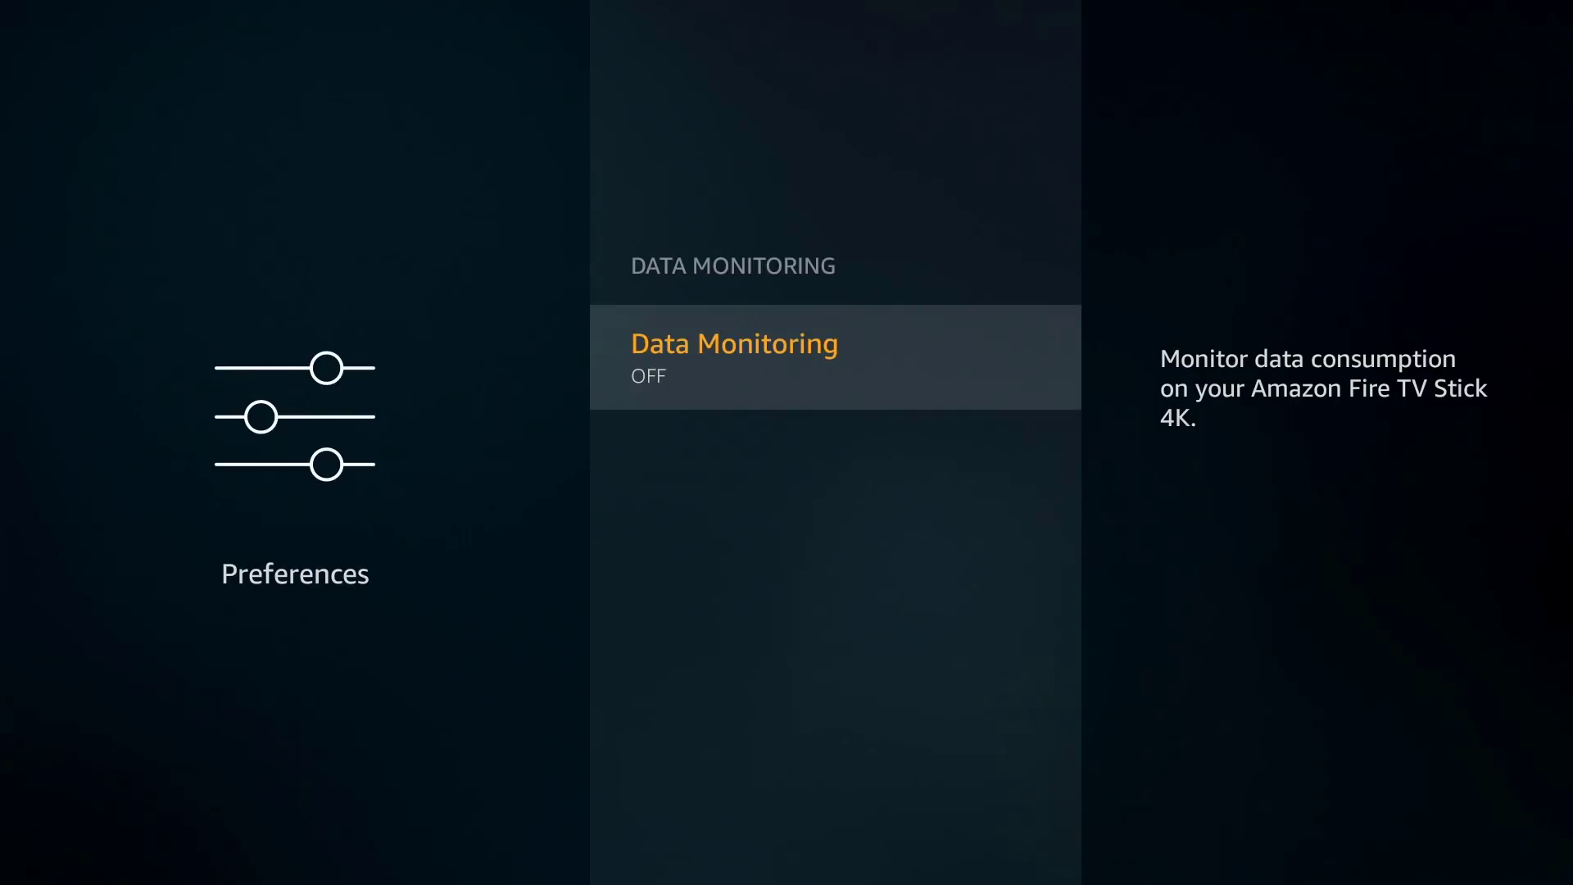
key("Escape")
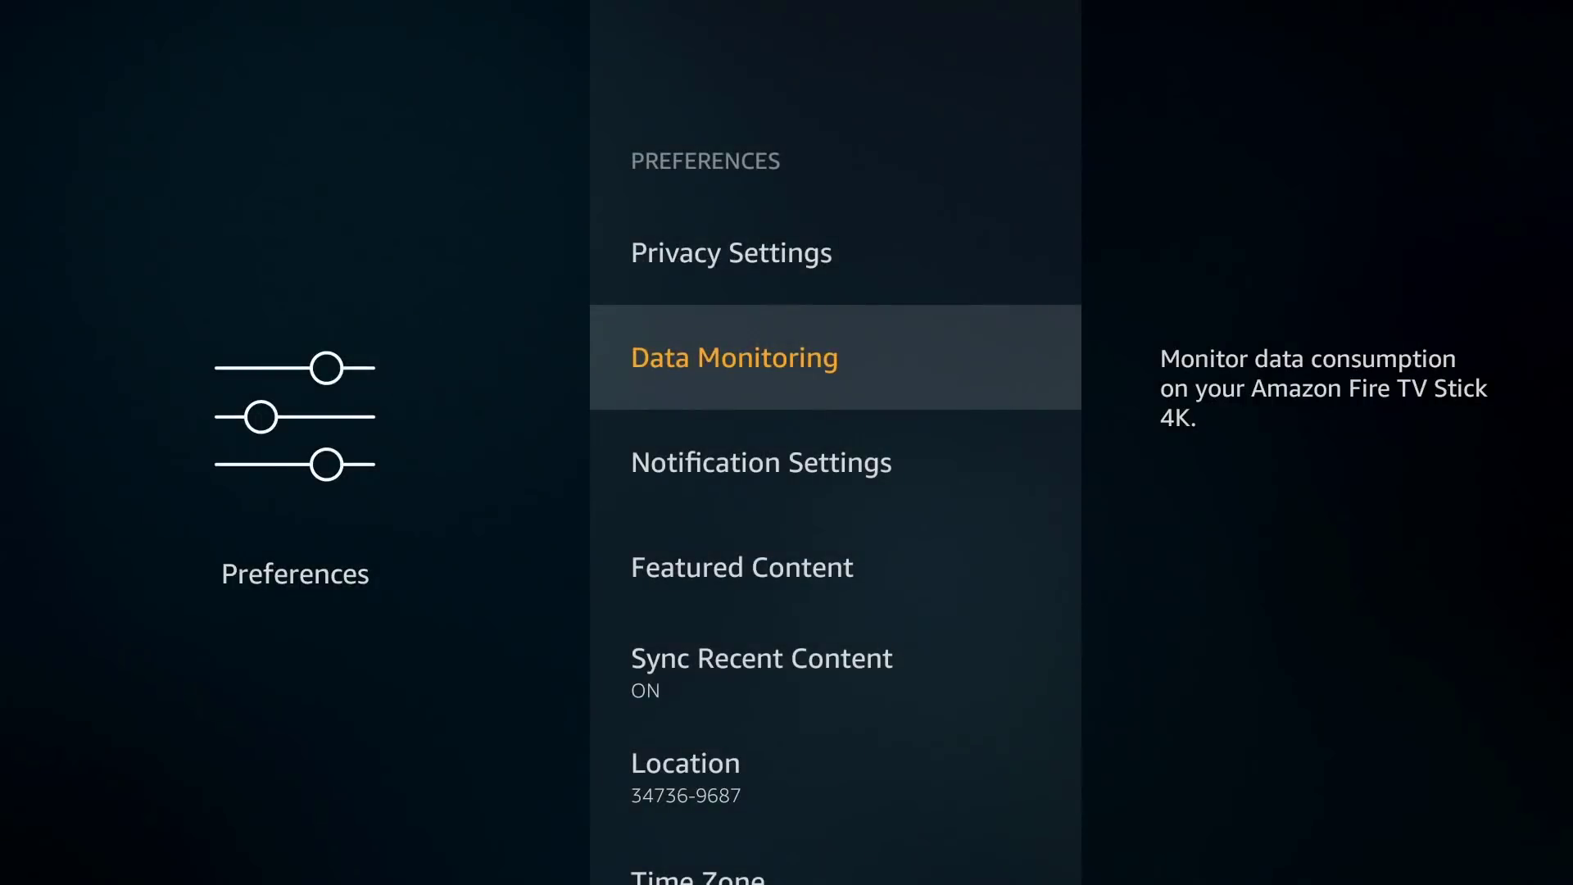
Step: Turn off Do Not Interrupt in Notification Settings
key("Down")
key("Return")
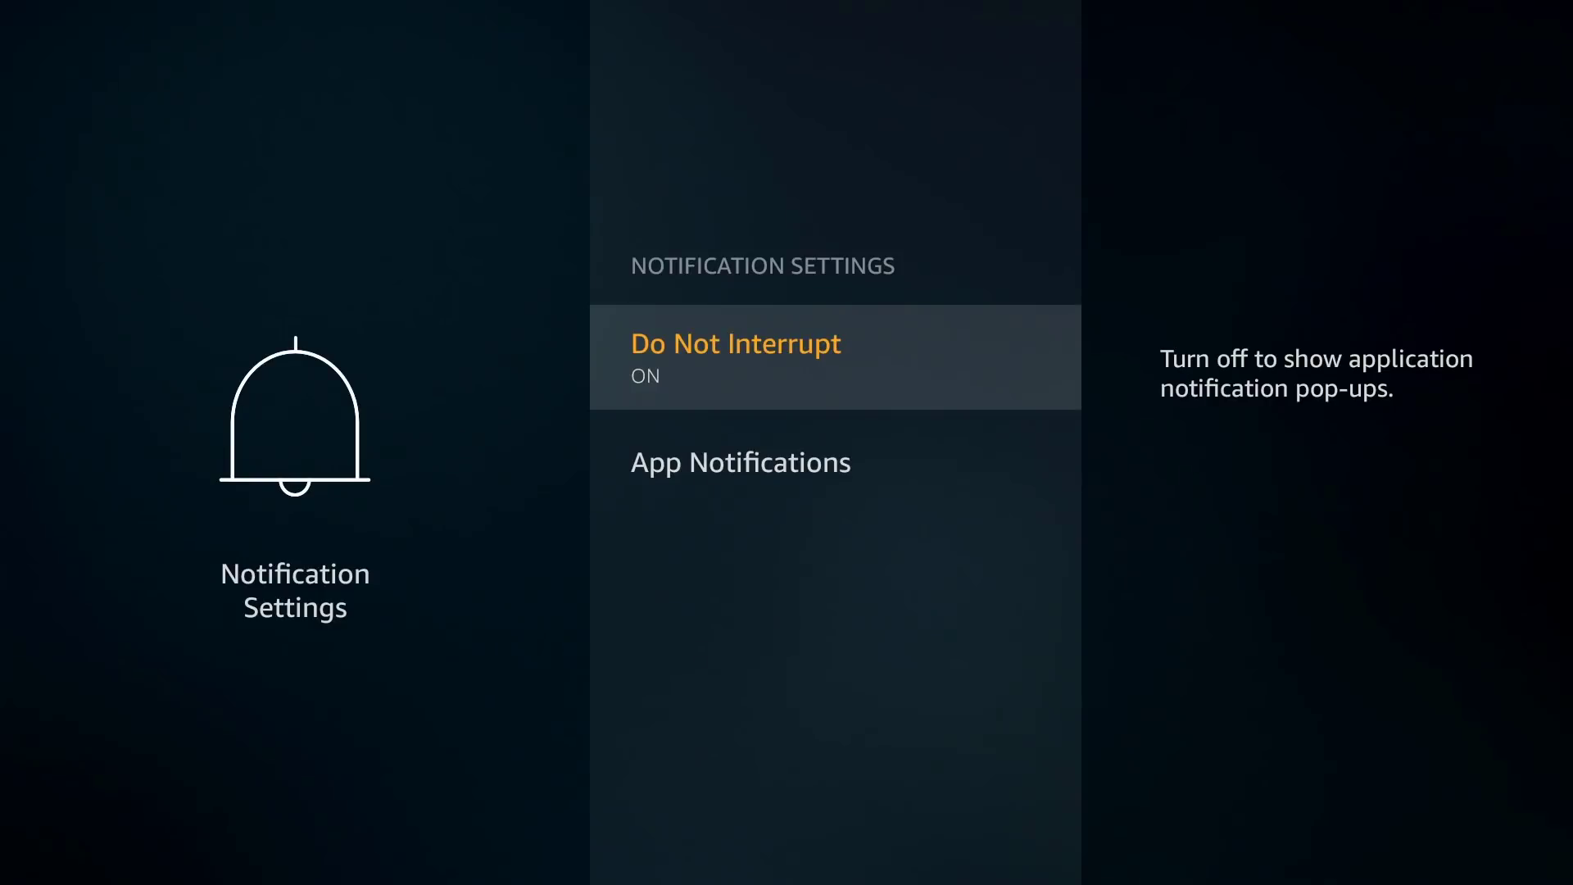
key("Return")
key("Down")
key("Up")
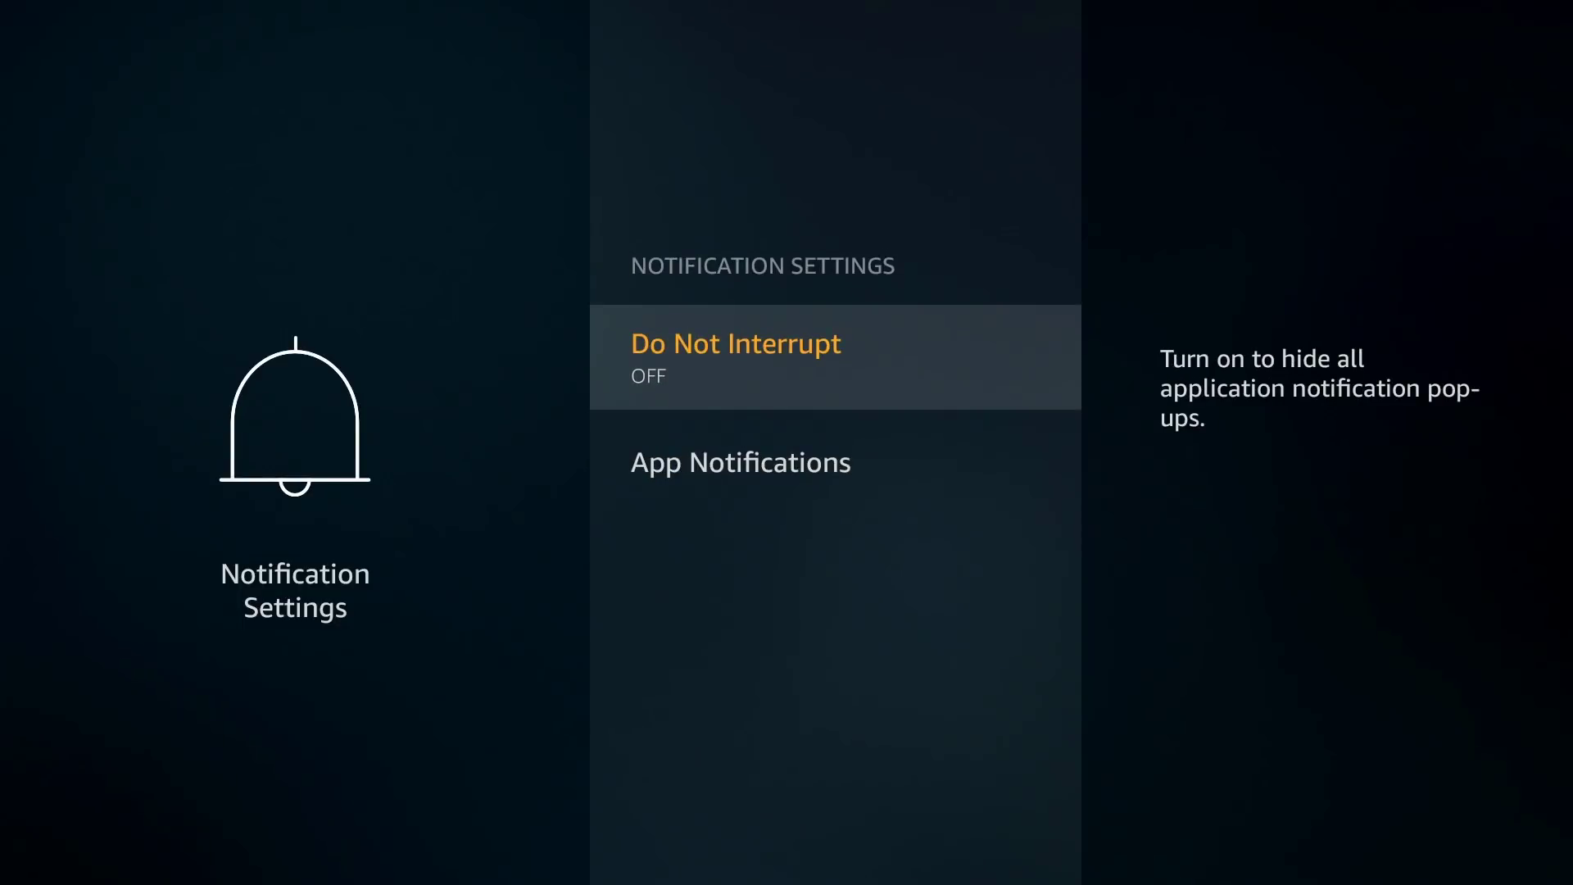
Step: Open App Notifications in Notification Settings and block notifications from AirTV
key("Down")
key("Return")
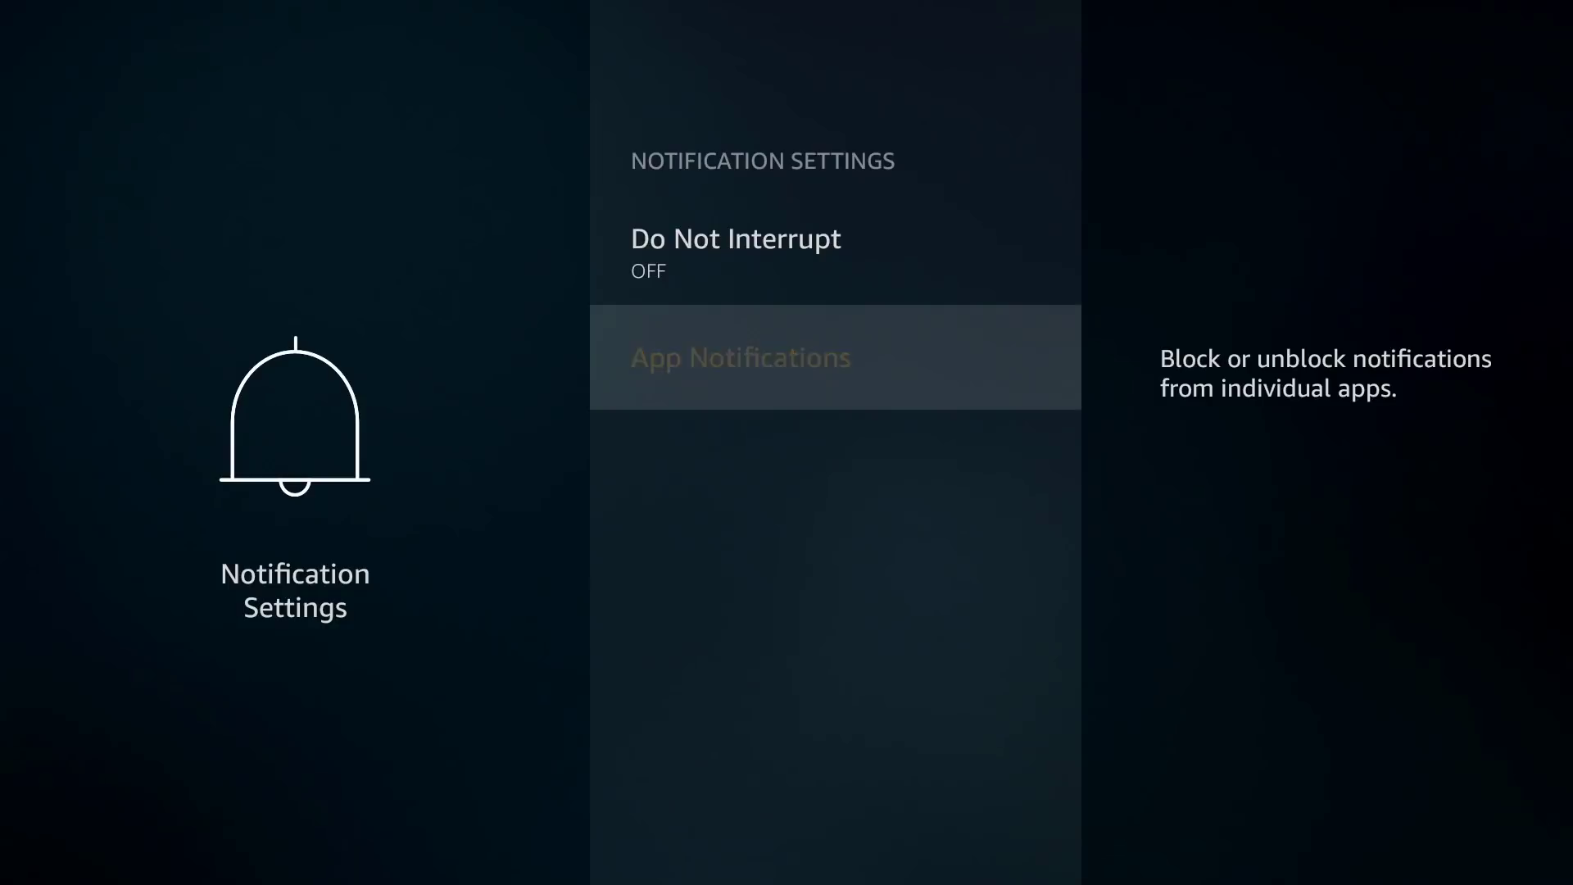
key("Return")
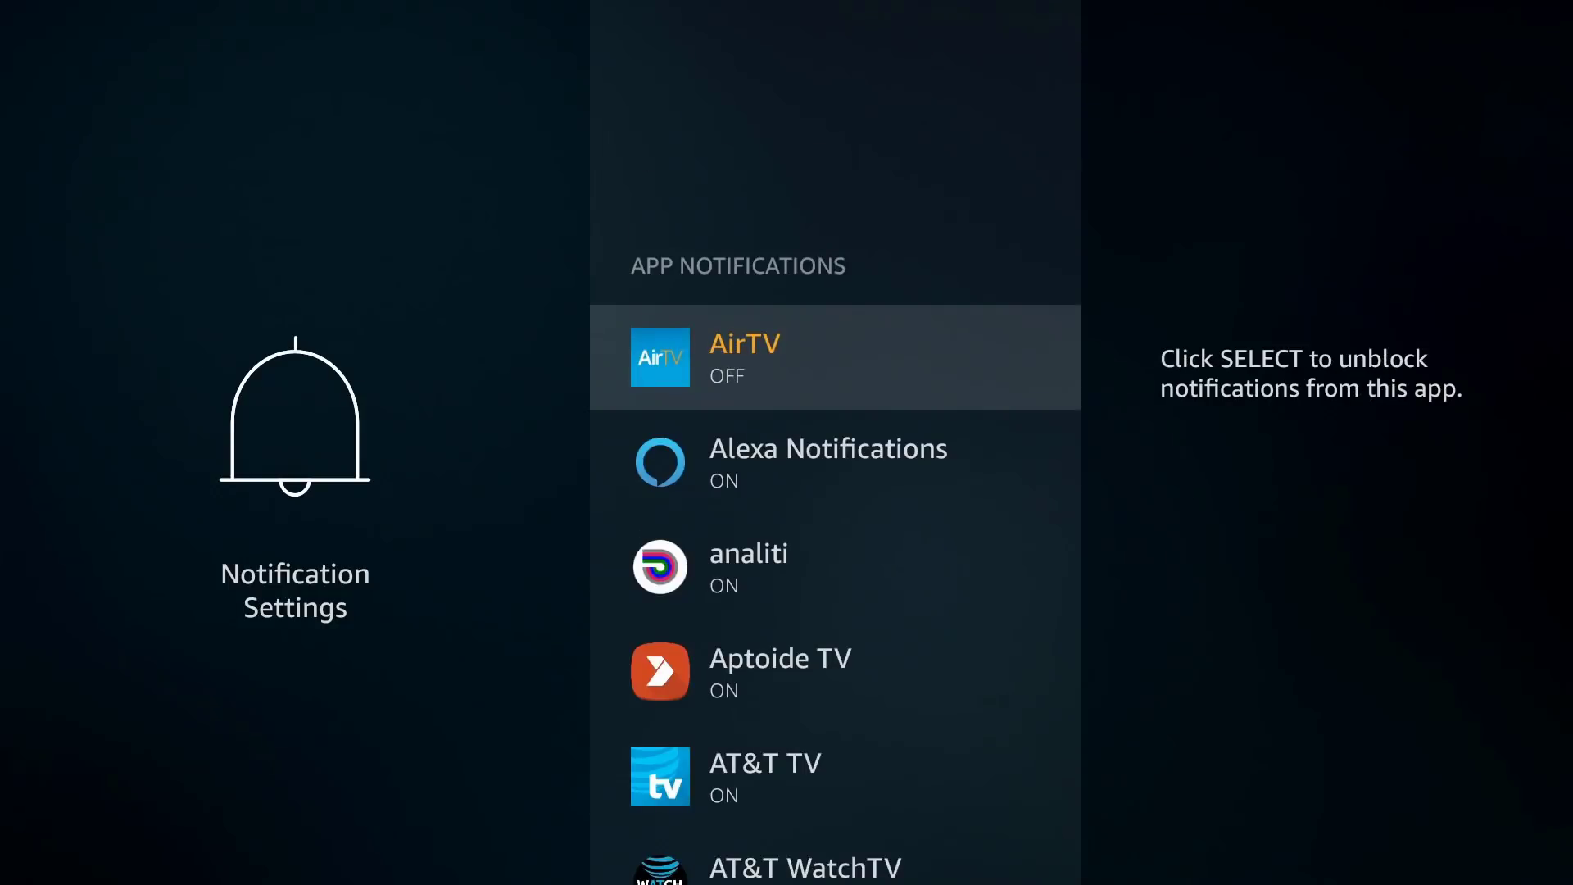
Step: Block notifications from the Background Apps and Process List app and return to the Preferences list
key("Down")
key("Return")
key("Down")
key("Down")
key("Down")
key("Down")
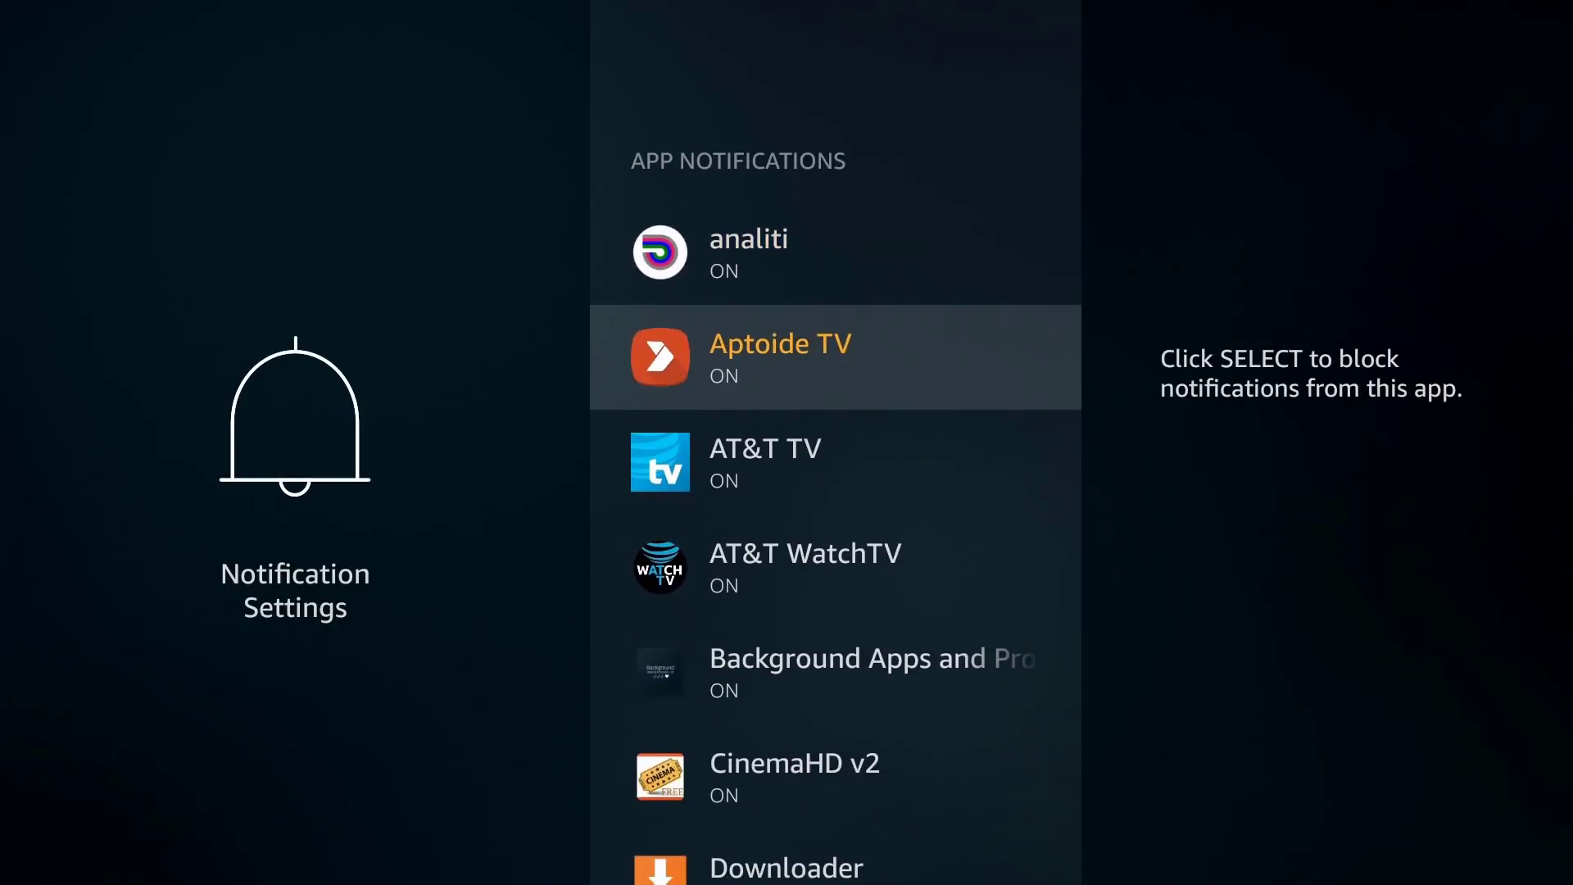
key("Return")
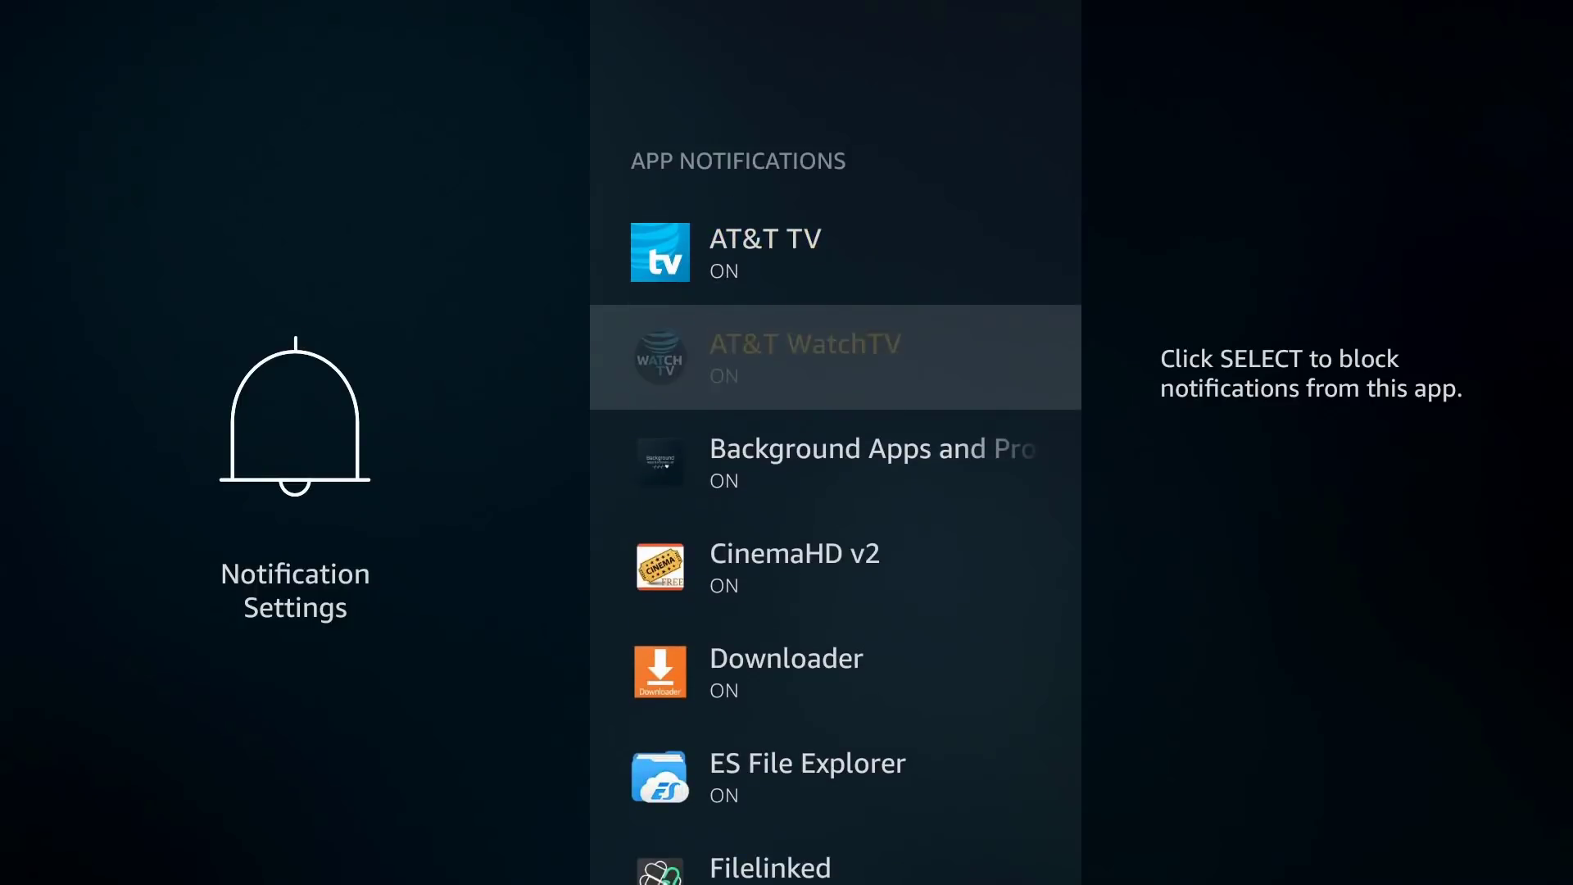
key("Down")
key("Return")
key("Down")
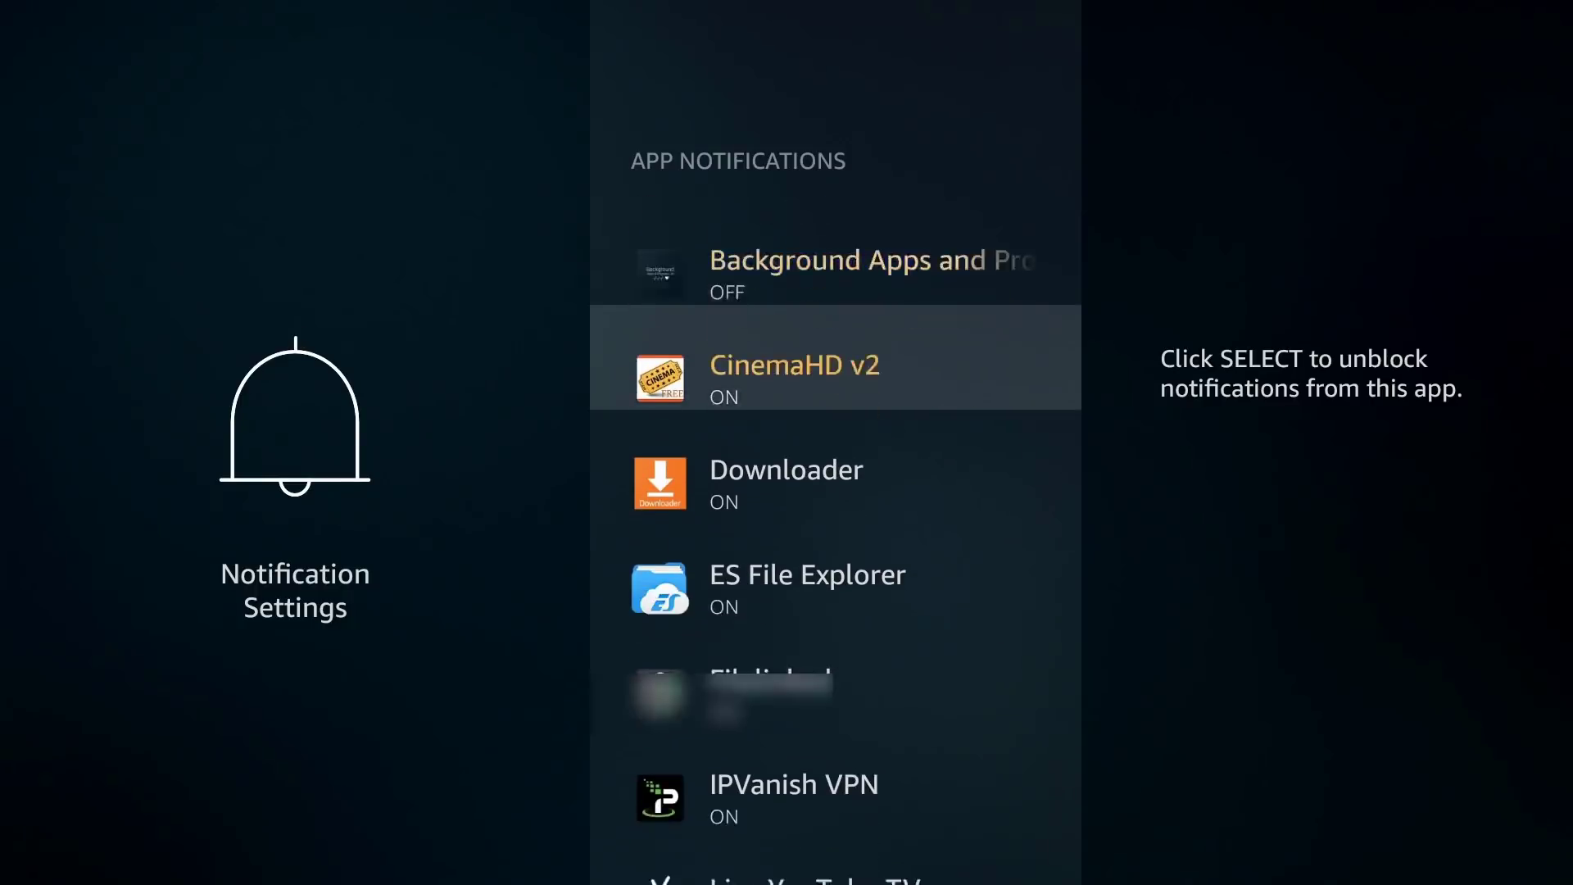
key("Escape")
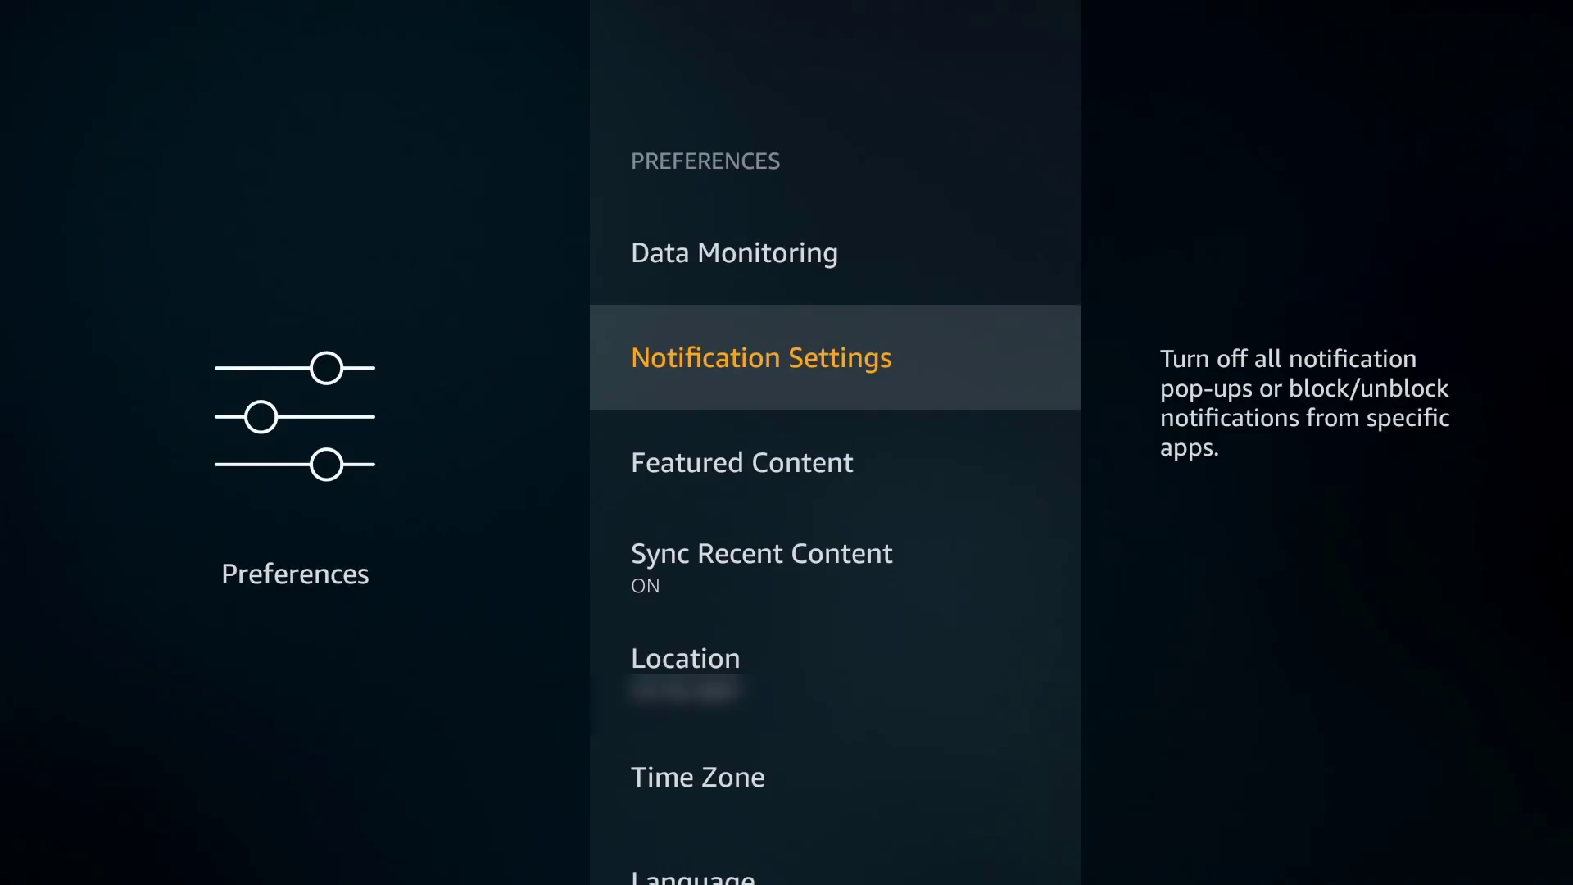
Step: Open Featured Content and view its video and audio autoplay options
key("Down")
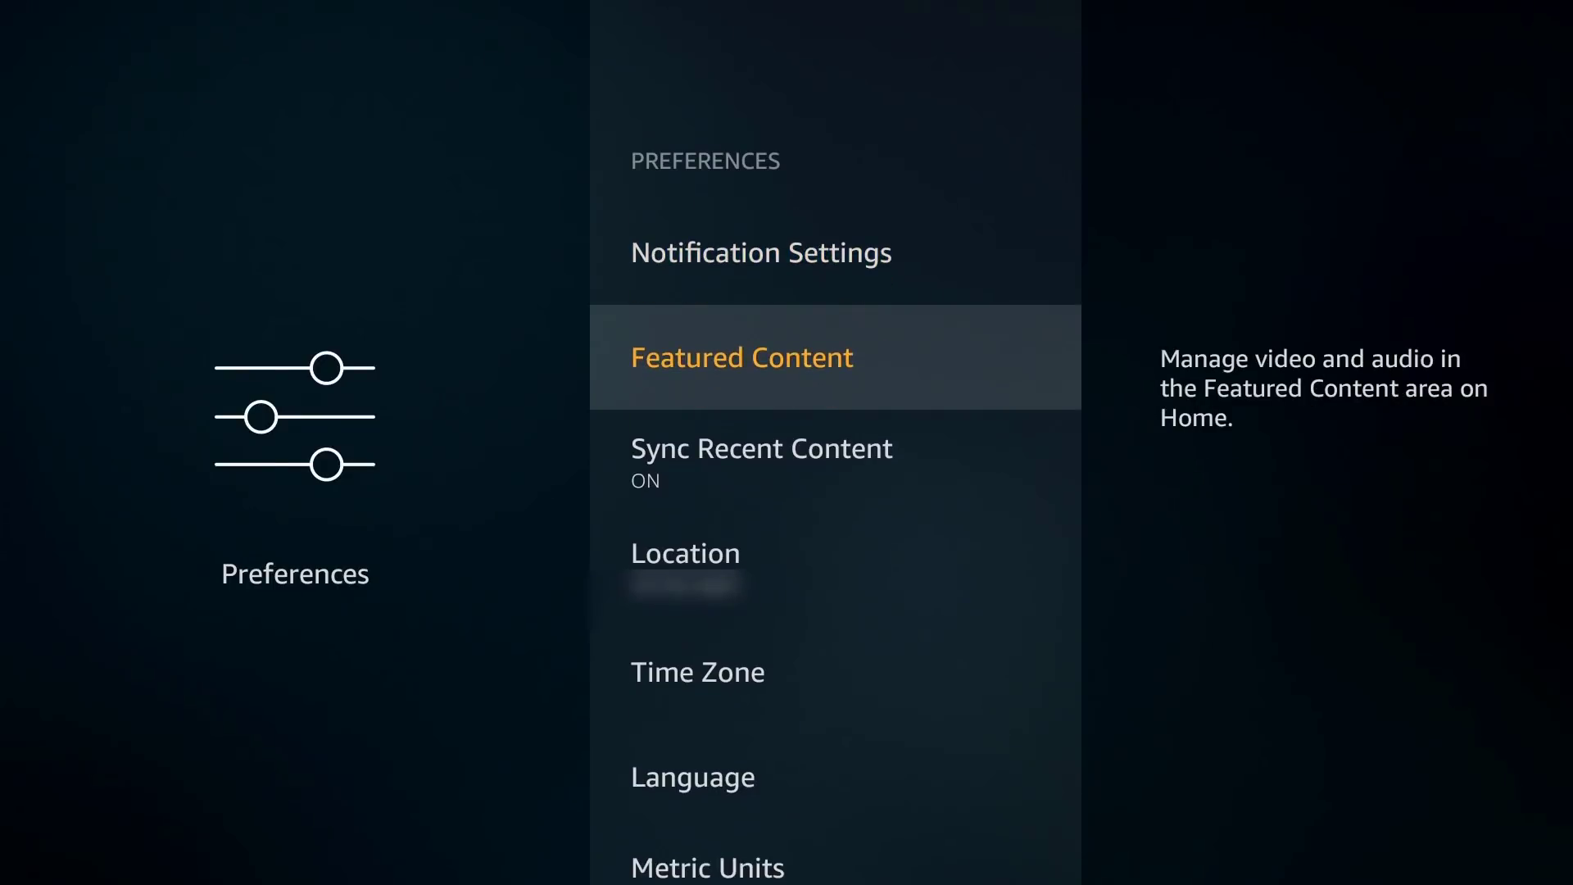
key("Return")
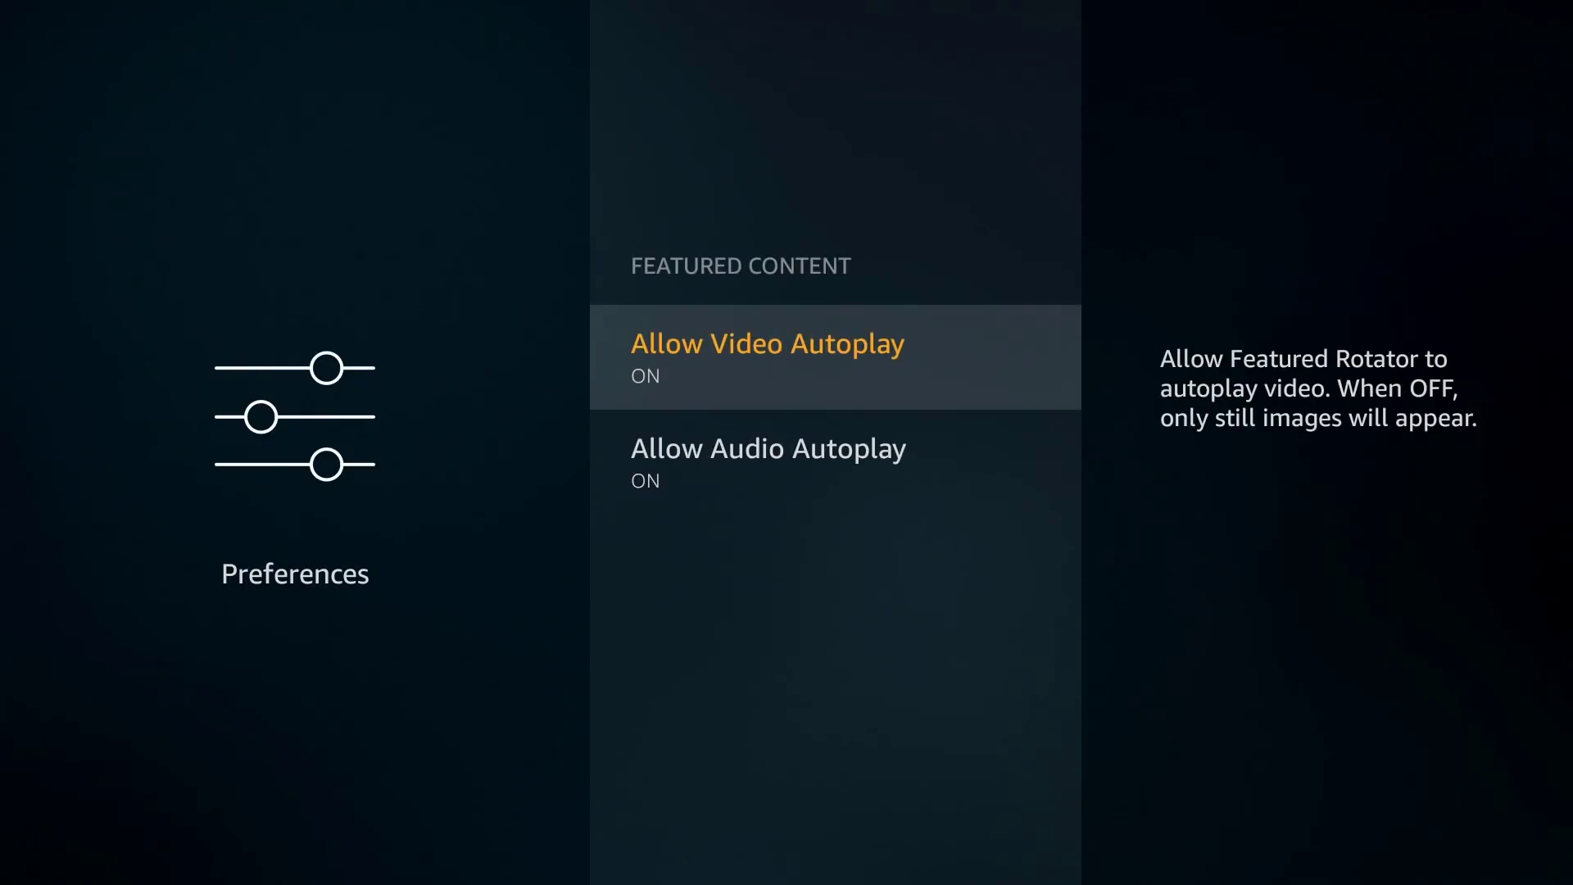
key("Down")
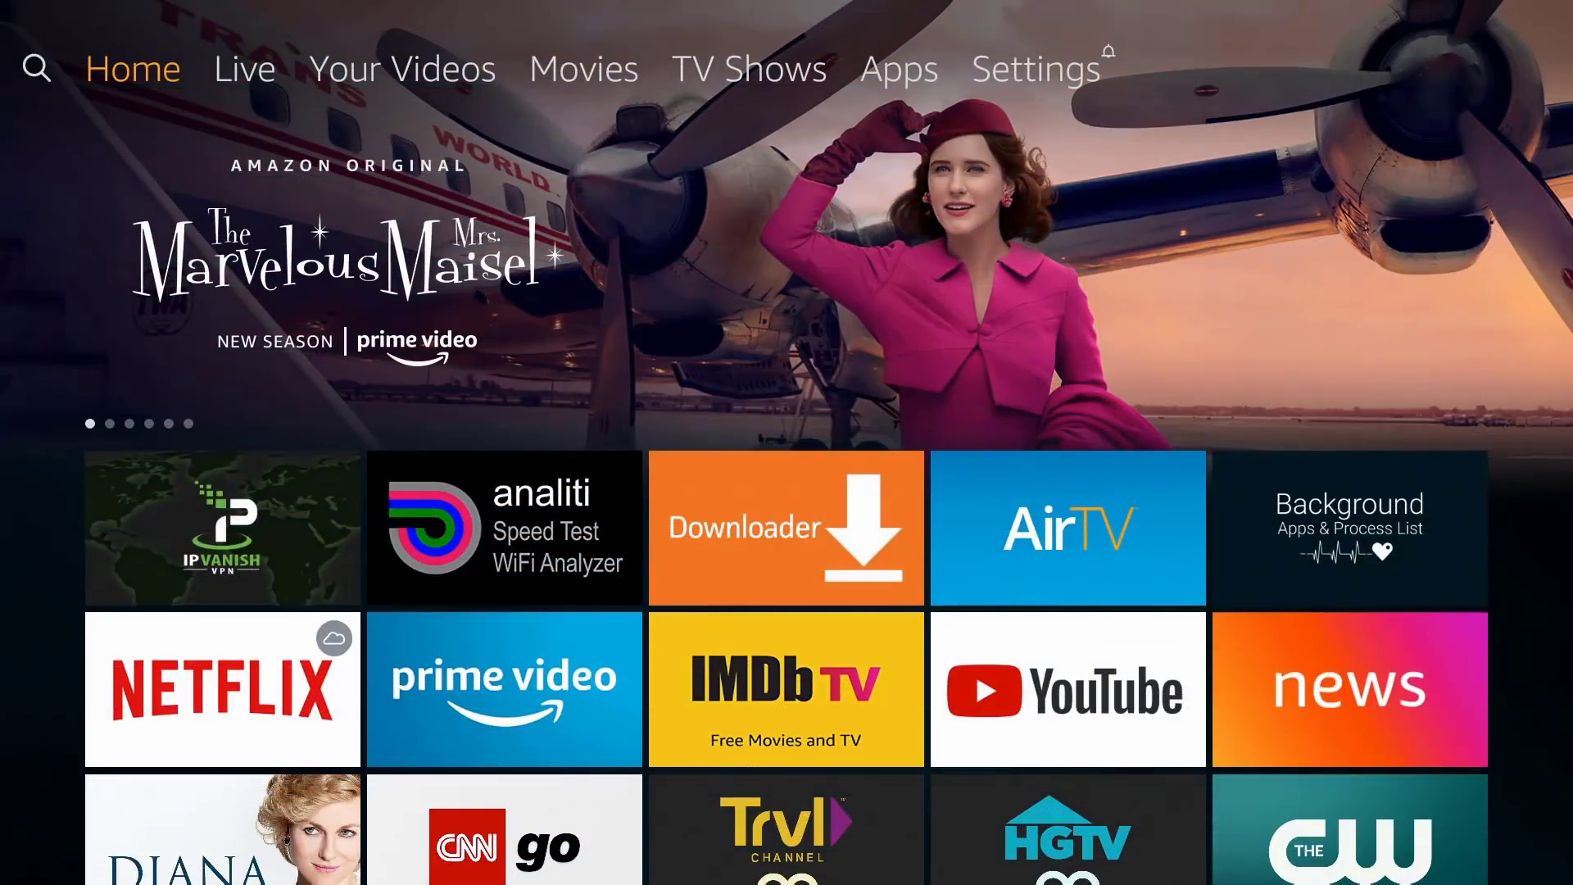
Step: Go from the Home screen to the Settings section
key("Down")
key("Right")
key("Right")
key("Right")
key("Right")
key("Right")
key("Right")
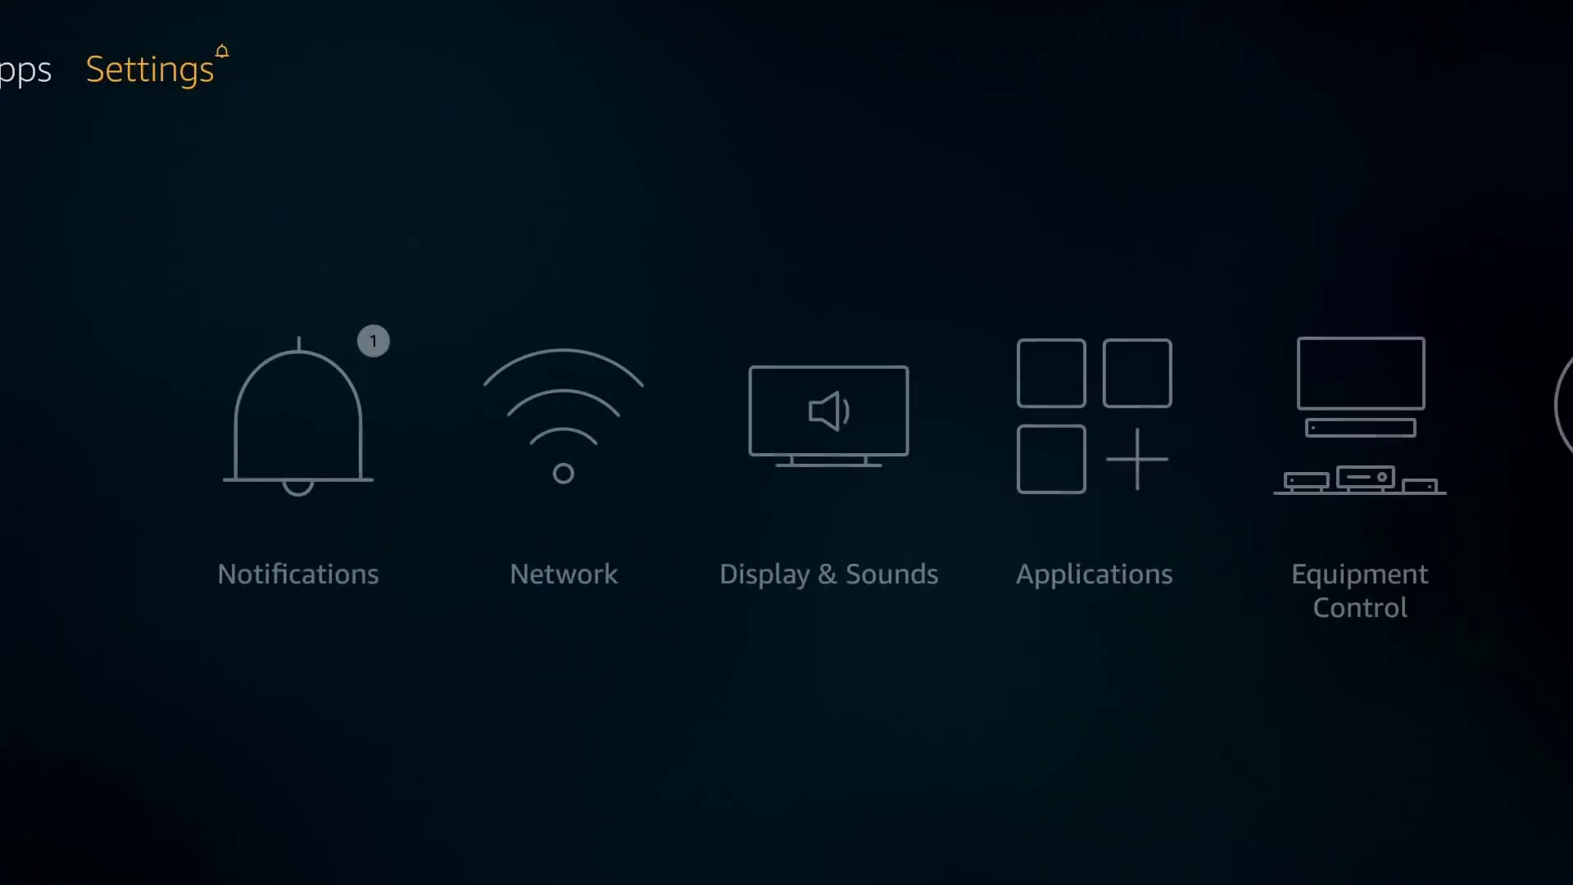
Step: Open Preferences from the Settings categories
key("Down")
key("Right")
key("Right")
key("Right")
key("Right")
key("Right")
key("Right")
key("Right")
key("Right")
key("Return")
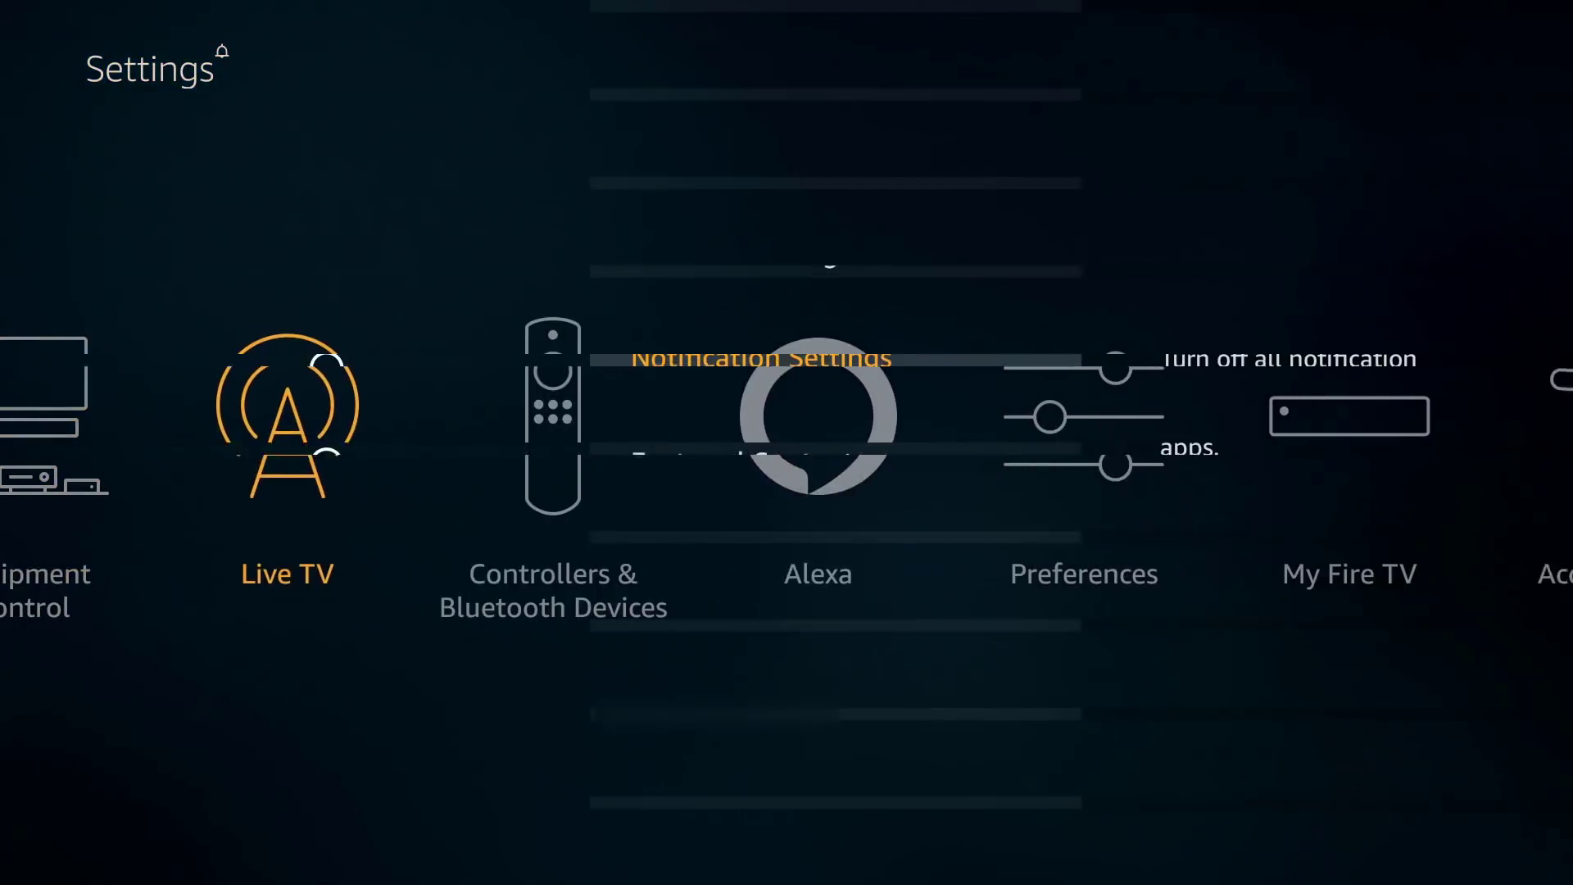
Step: Turn off Allow Video Autoplay in Featured Content and return to the Preferences list
key("Down")
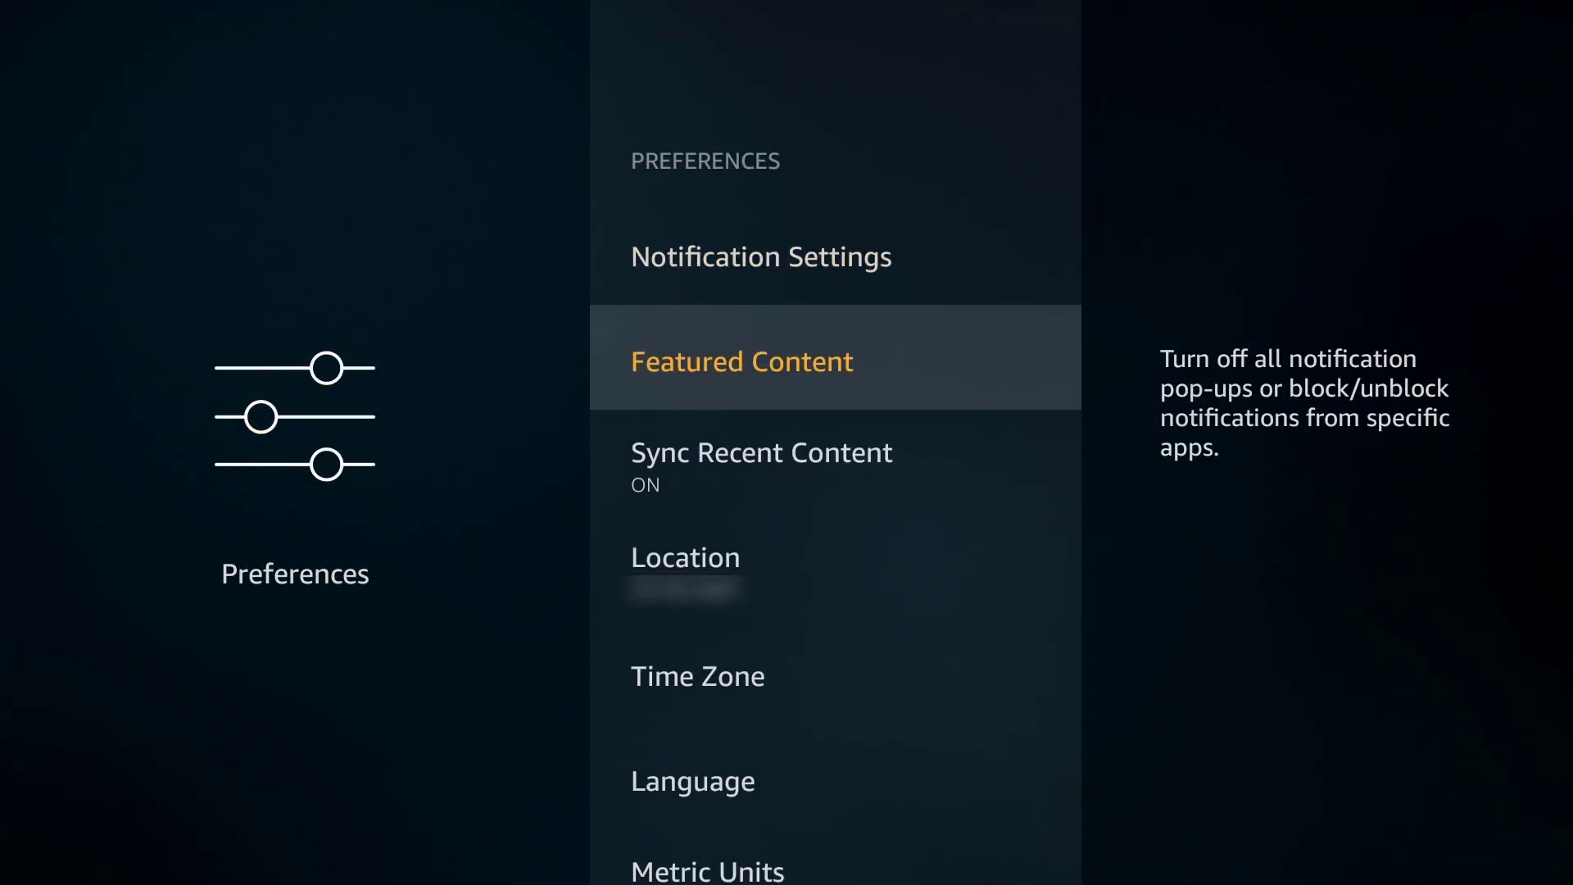
key("Return")
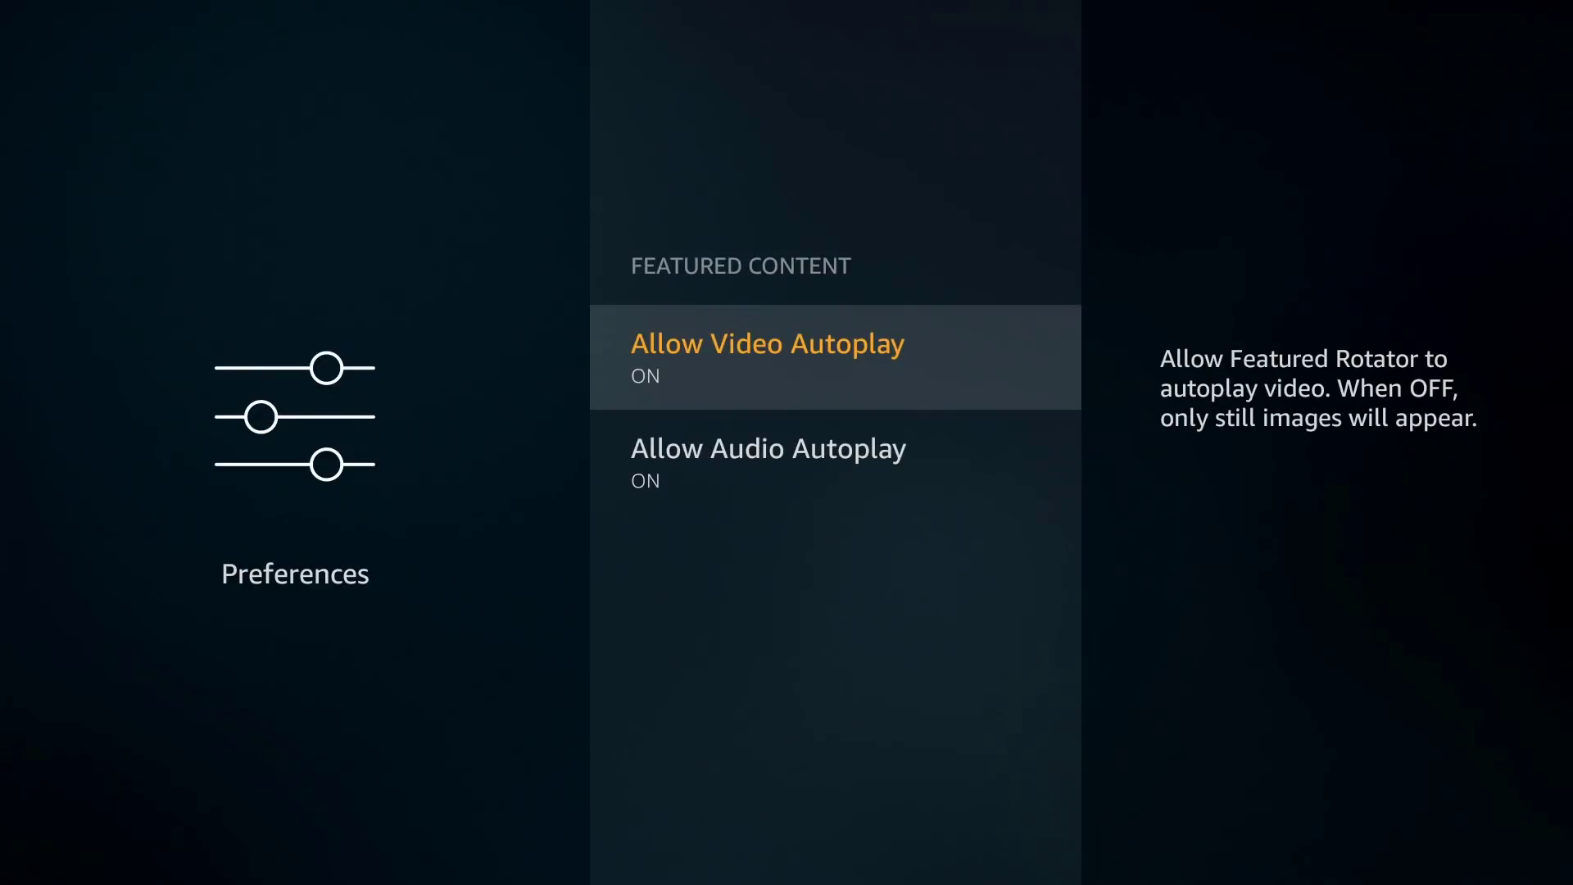
key("Return")
key("Down")
key("Escape")
key("Down")
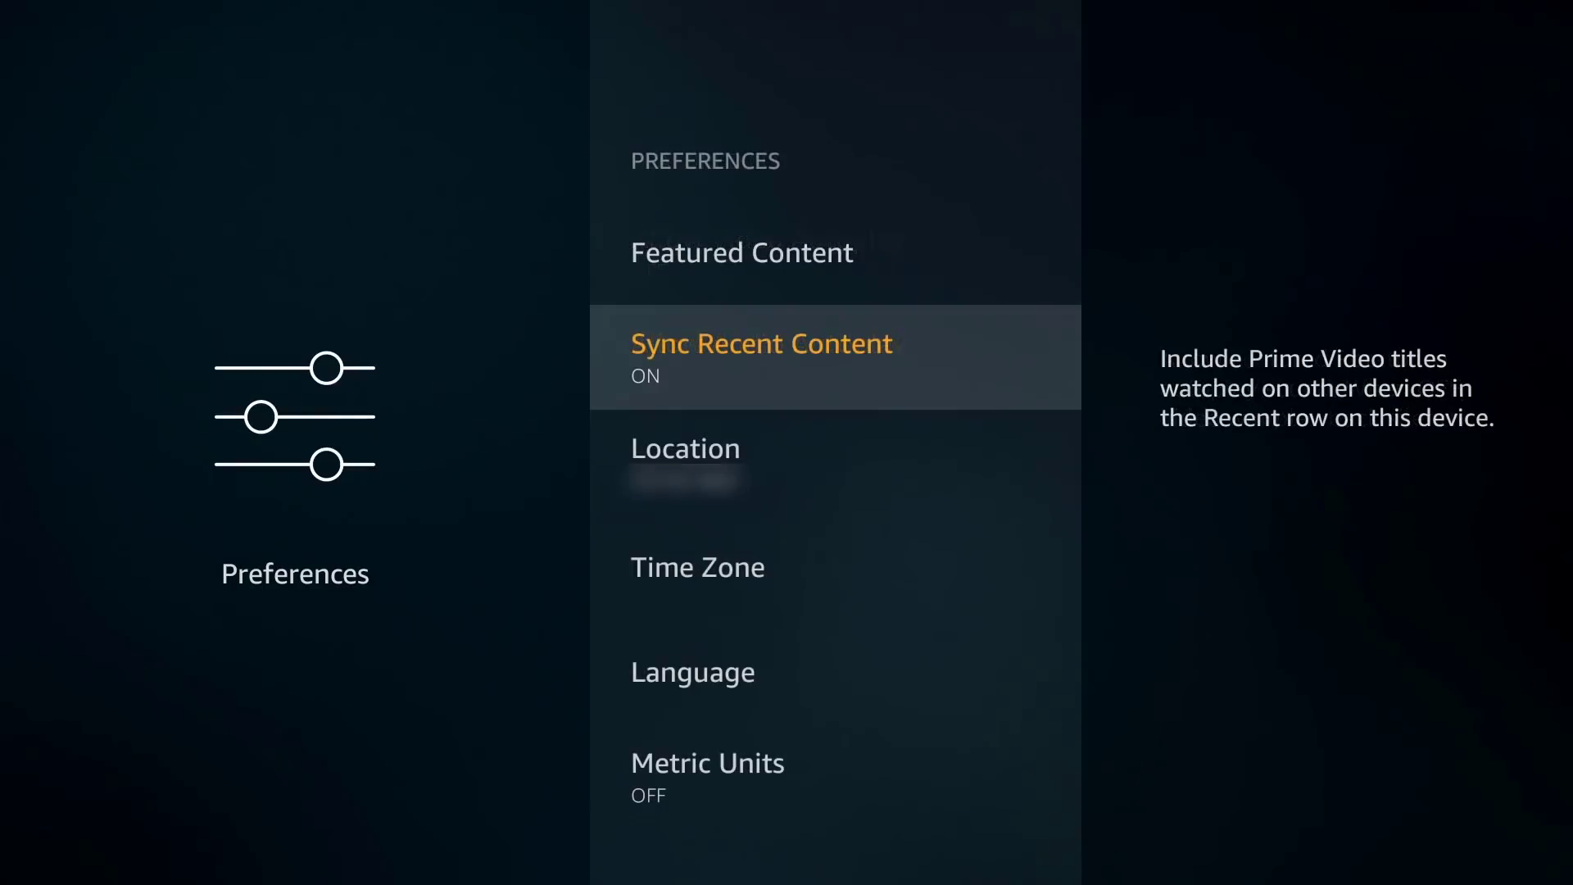
key("Up")
key("Down")
key("Up")
key("Up")
key("Up")
key("Up")
key("Up")
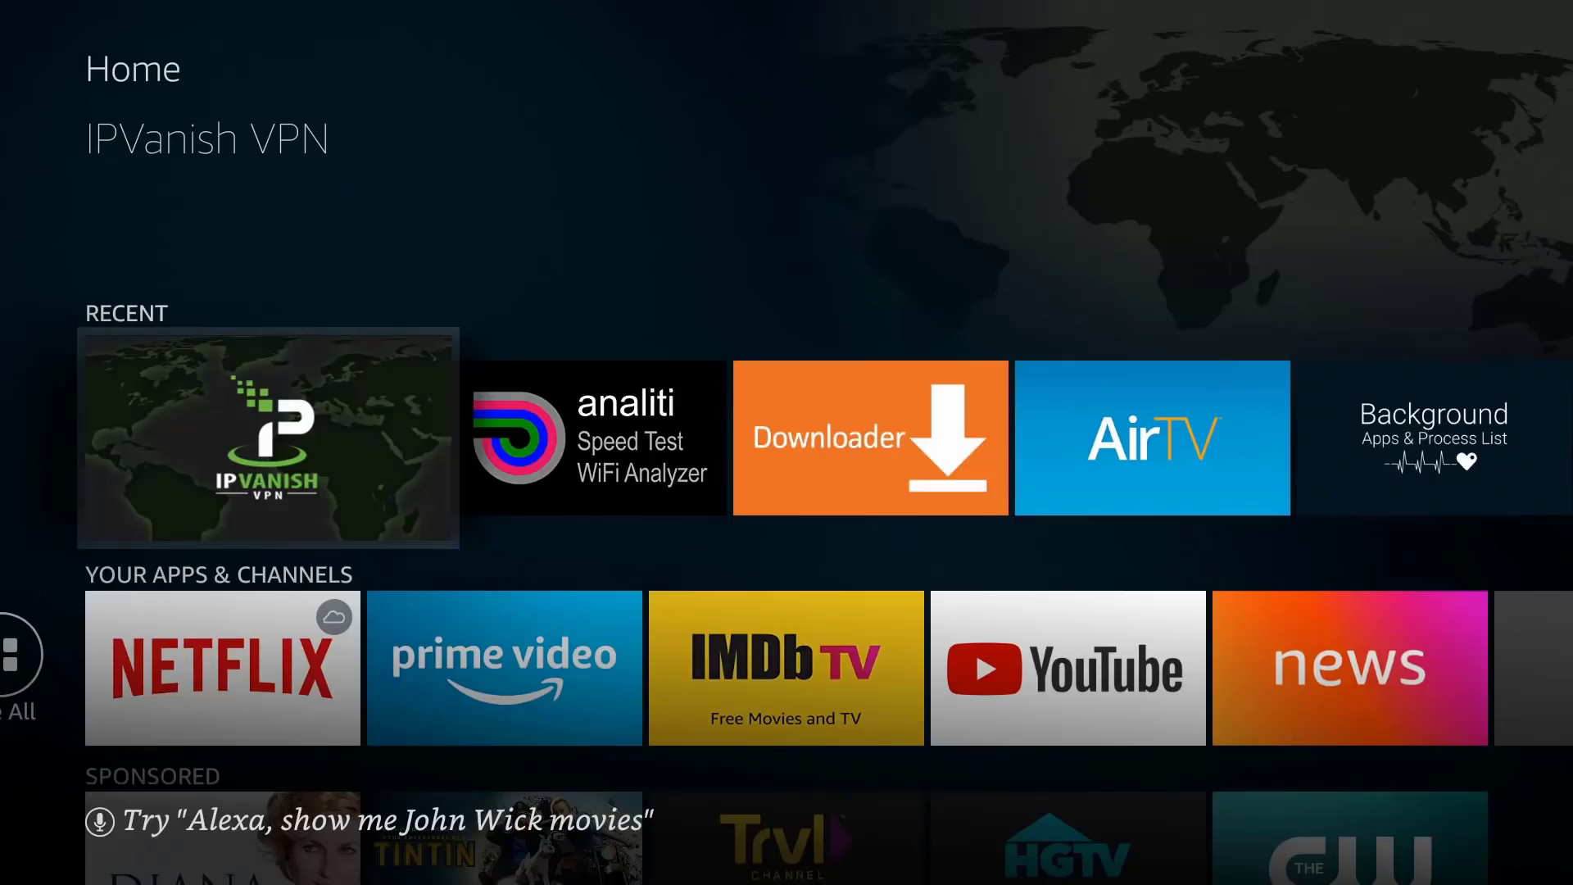
key("Down")
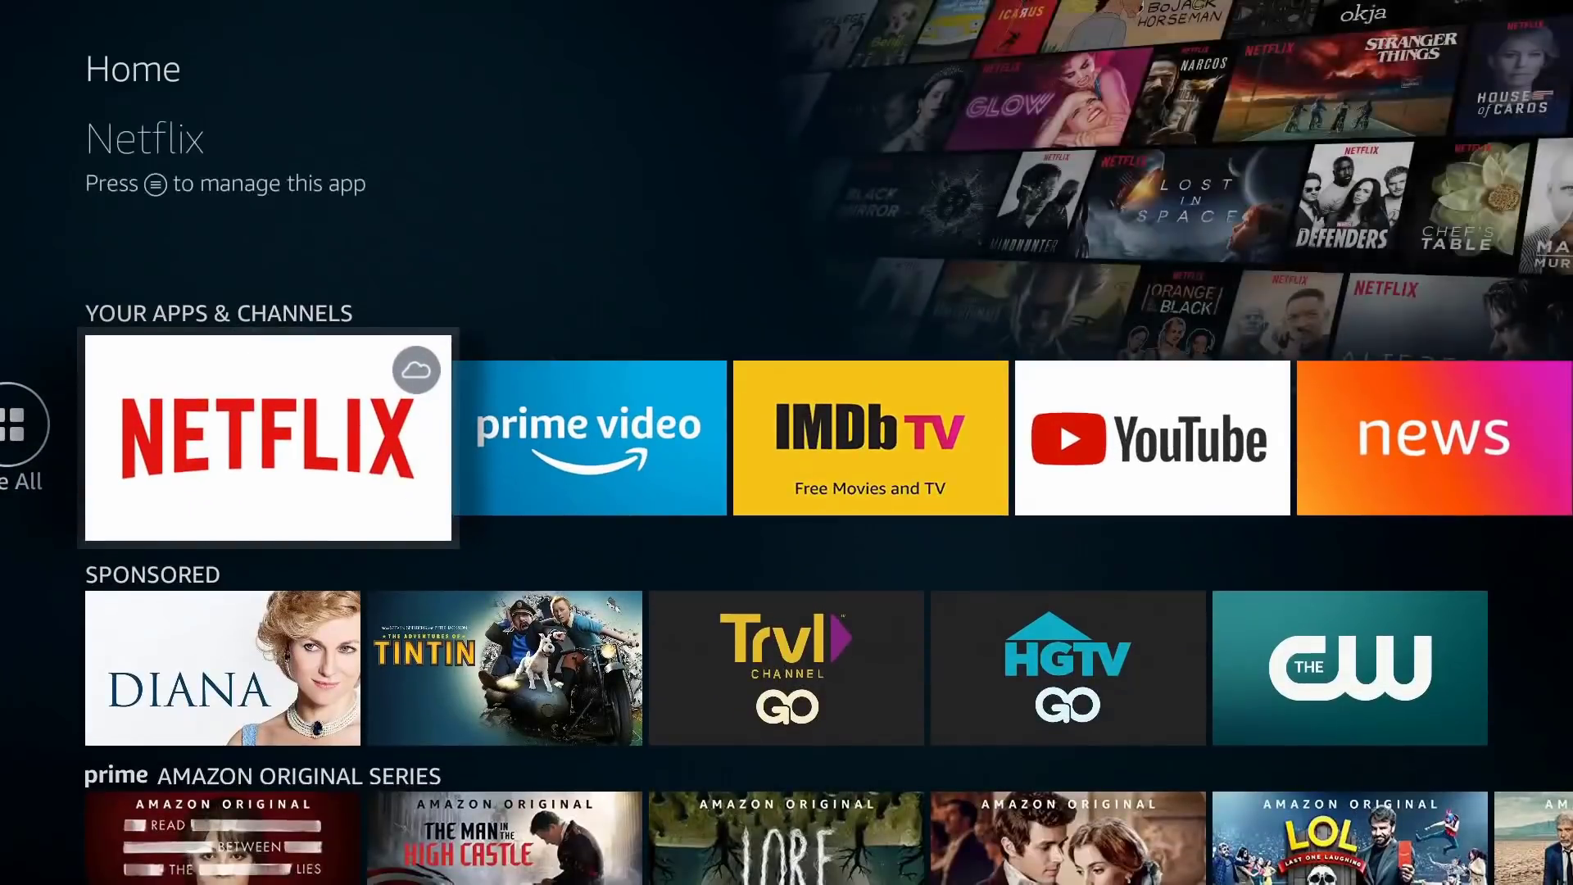